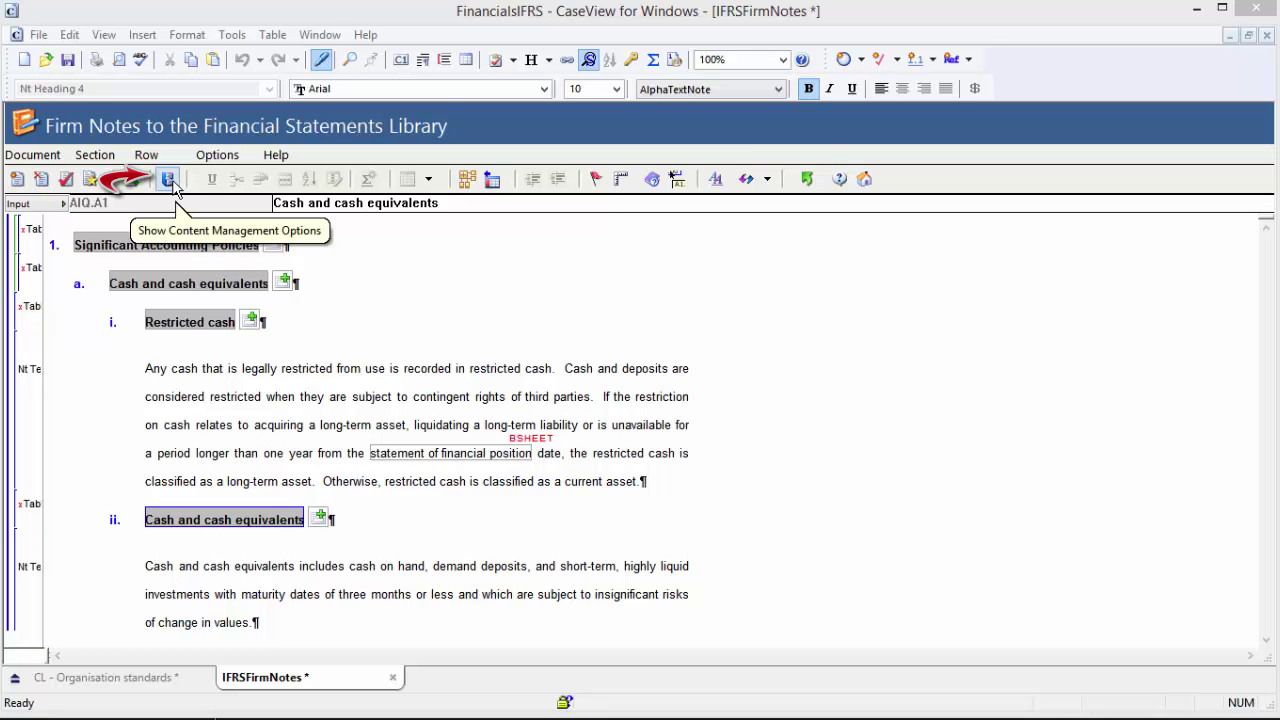
# Show the content management options for the notes in the firm notes library
pyautogui.click(168, 180)
pyautogui.moveTo(120, 285)
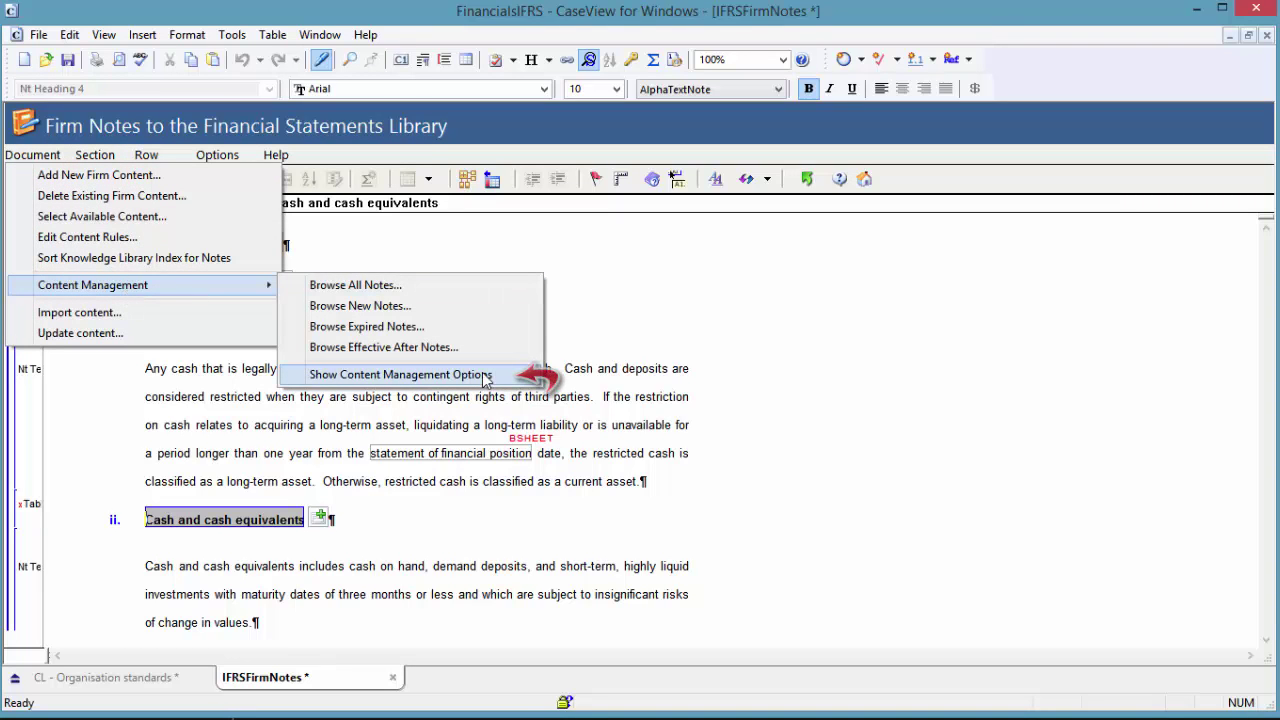
pyautogui.click(486, 376)
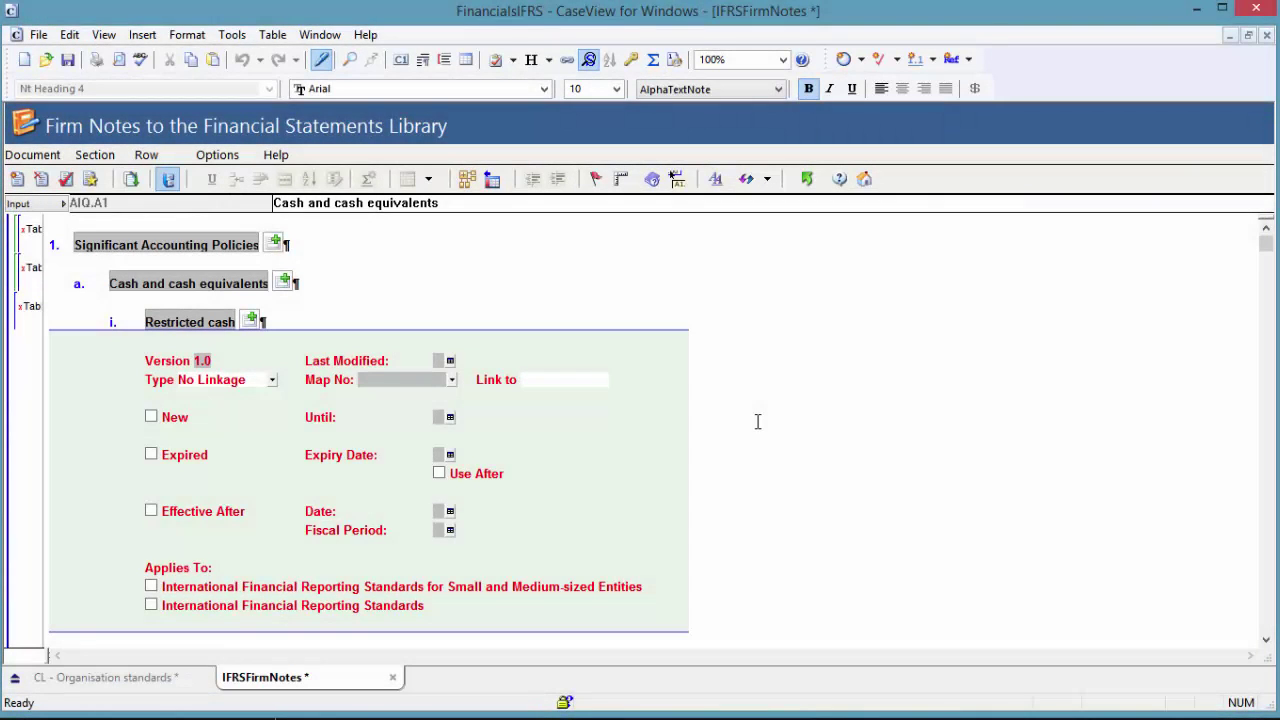
# Examine the content management settings under the Restricted cash and Cash and cash equivalents notes
pyautogui.click(200, 322)
pyautogui.scroll(-5, 238, 380)
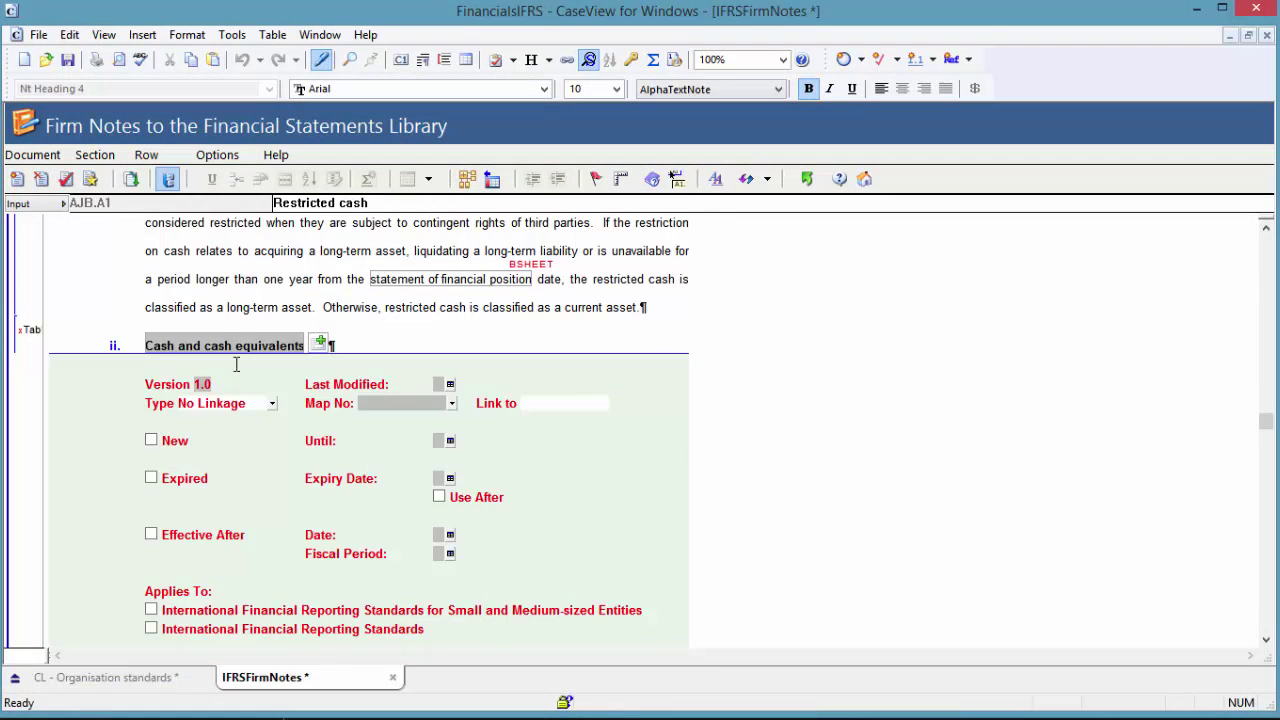
pyautogui.click(244, 352)
pyautogui.scroll(-4, 740, 400)
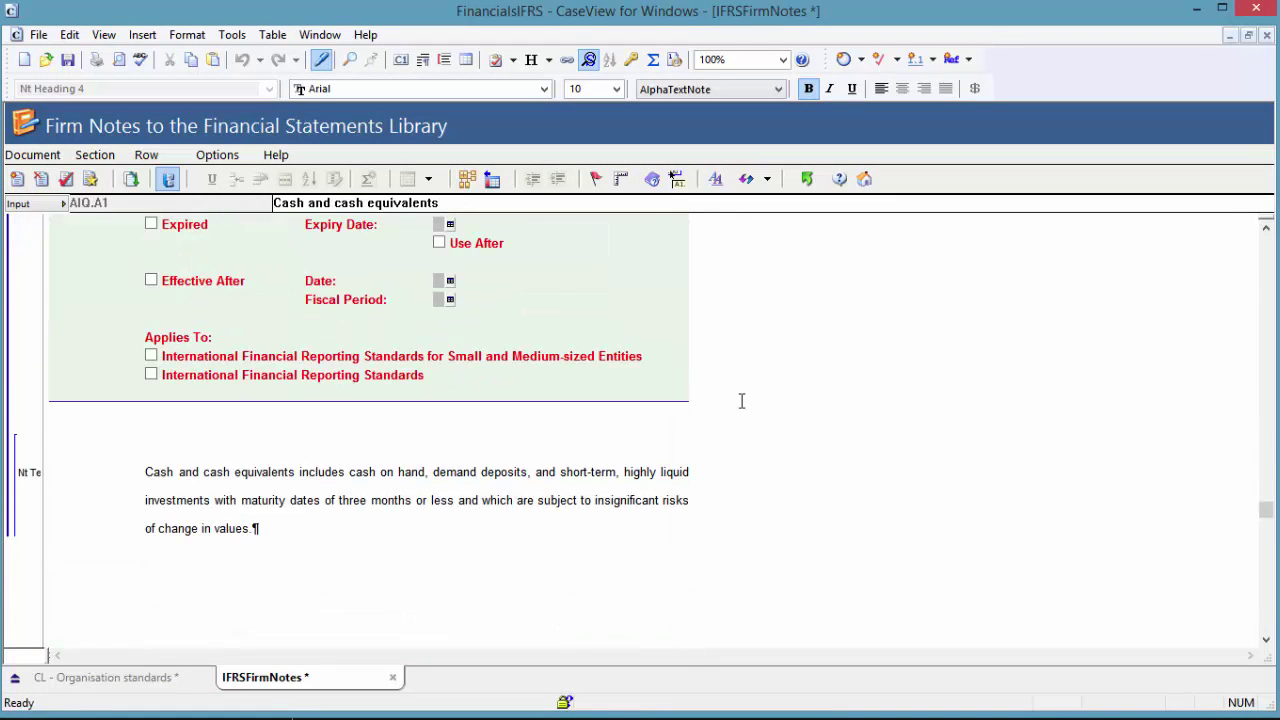
pyautogui.scroll(3, 742, 401)
pyautogui.scroll(-2, 742, 401)
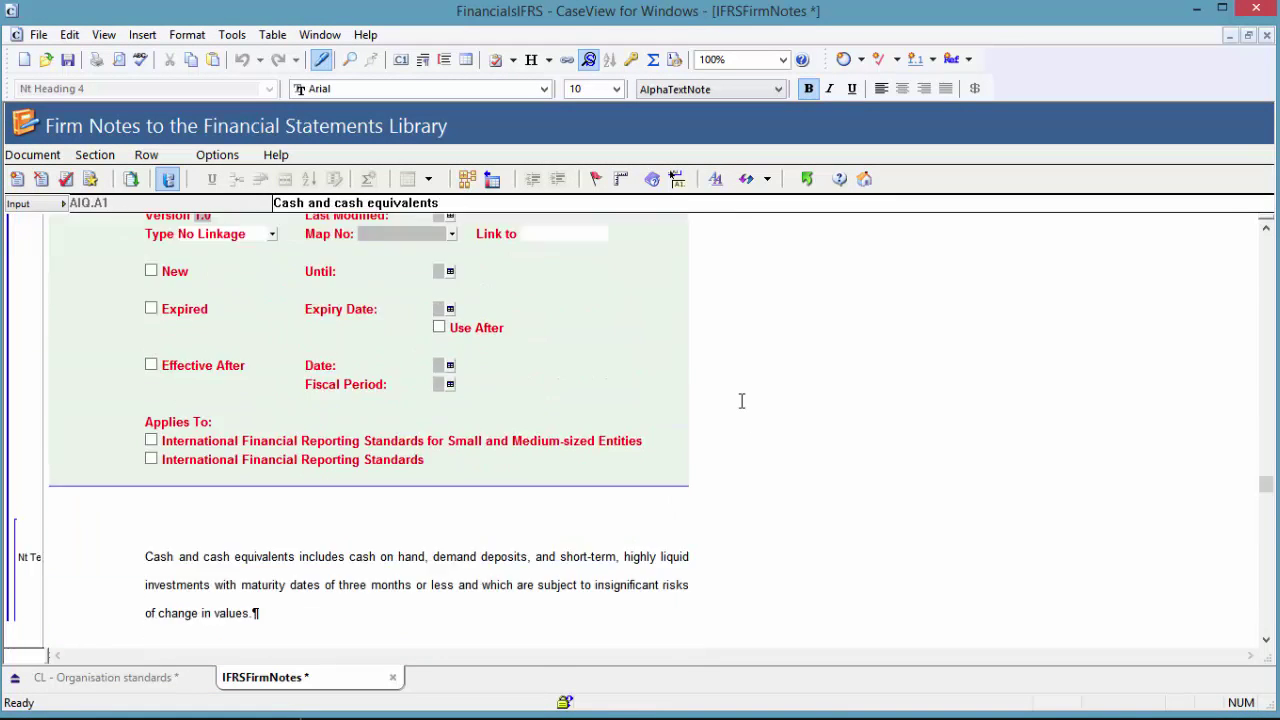
pyautogui.scroll(6, 742, 401)
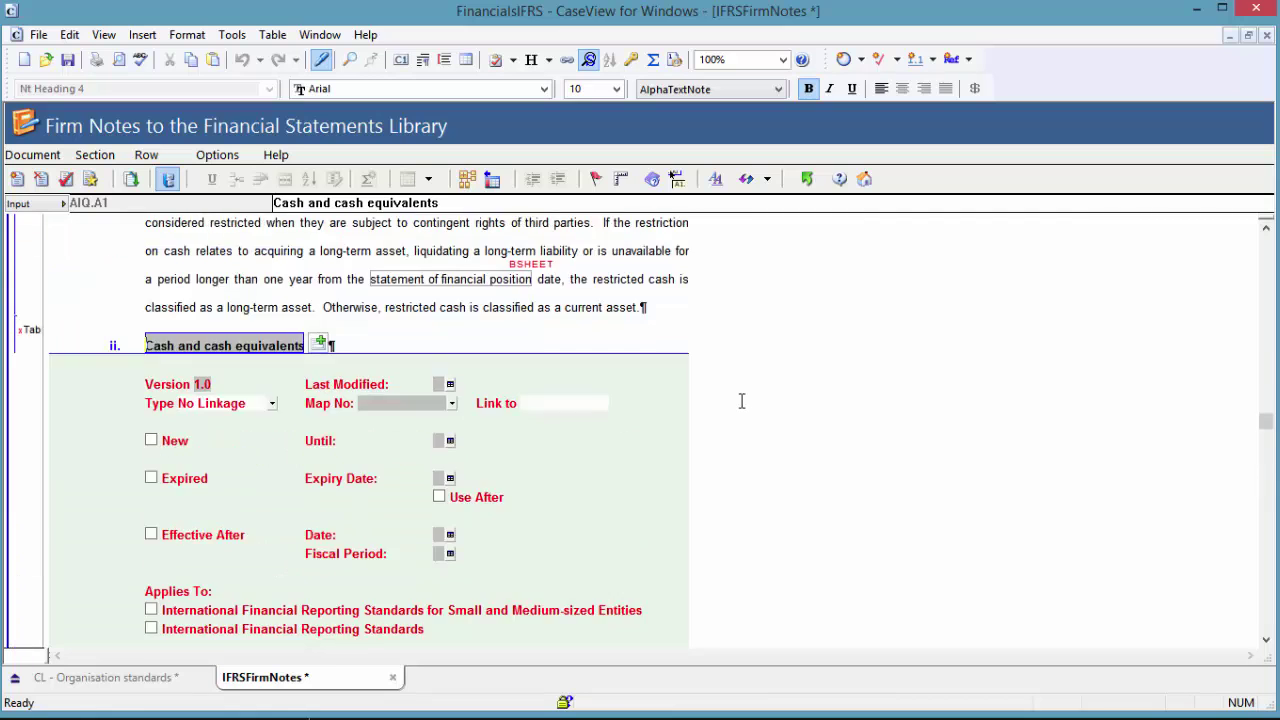
pyautogui.scroll(2, 742, 401)
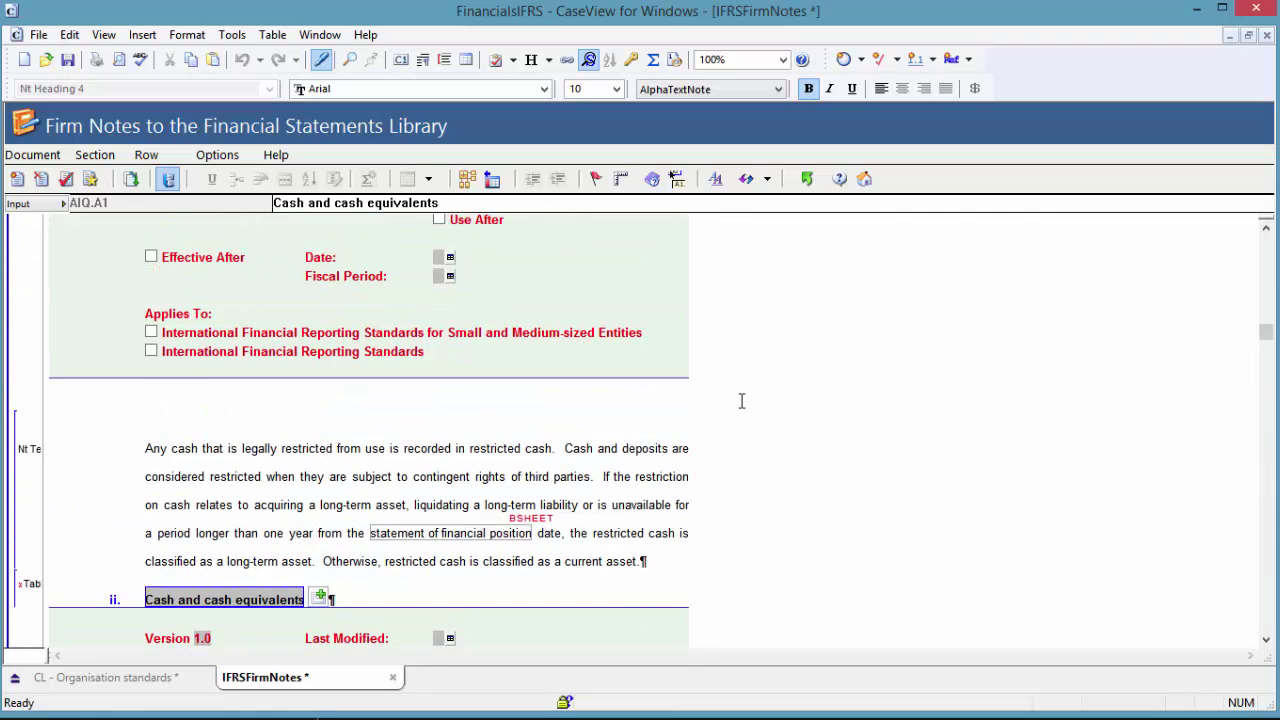
pyautogui.scroll(5, 742, 401)
pyautogui.press('Tab')
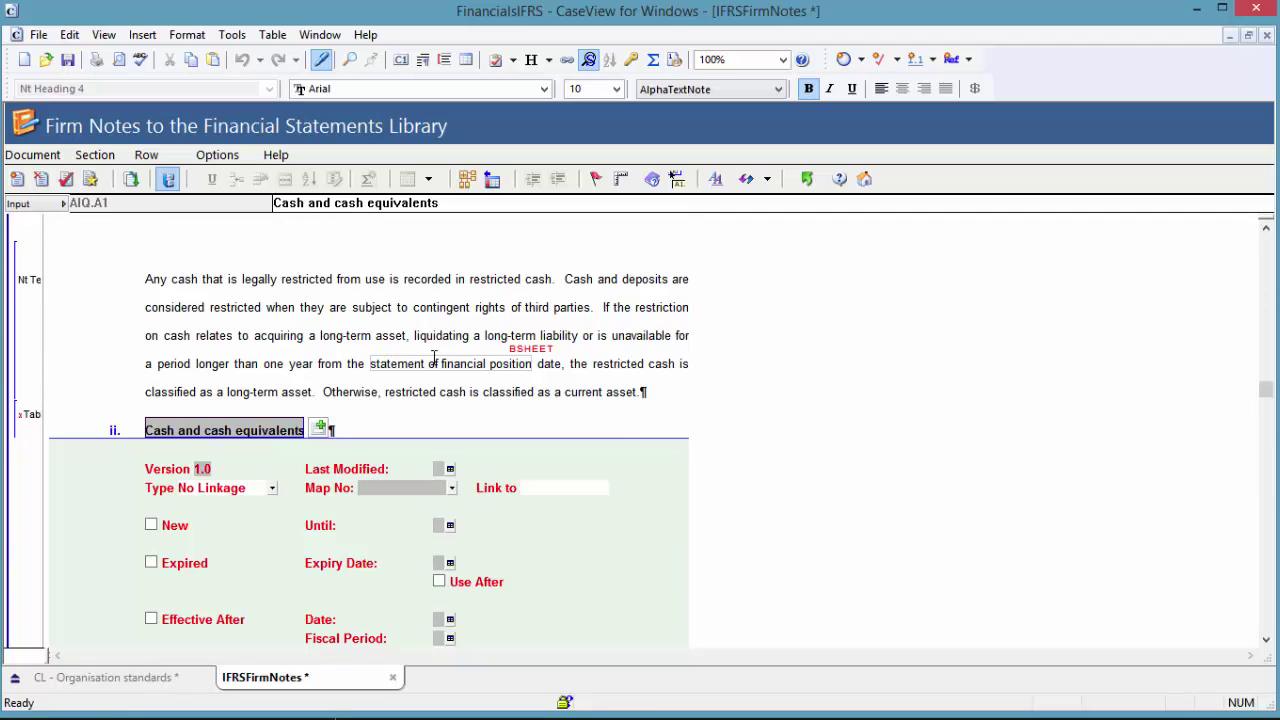
pyautogui.scroll(5, 433, 357)
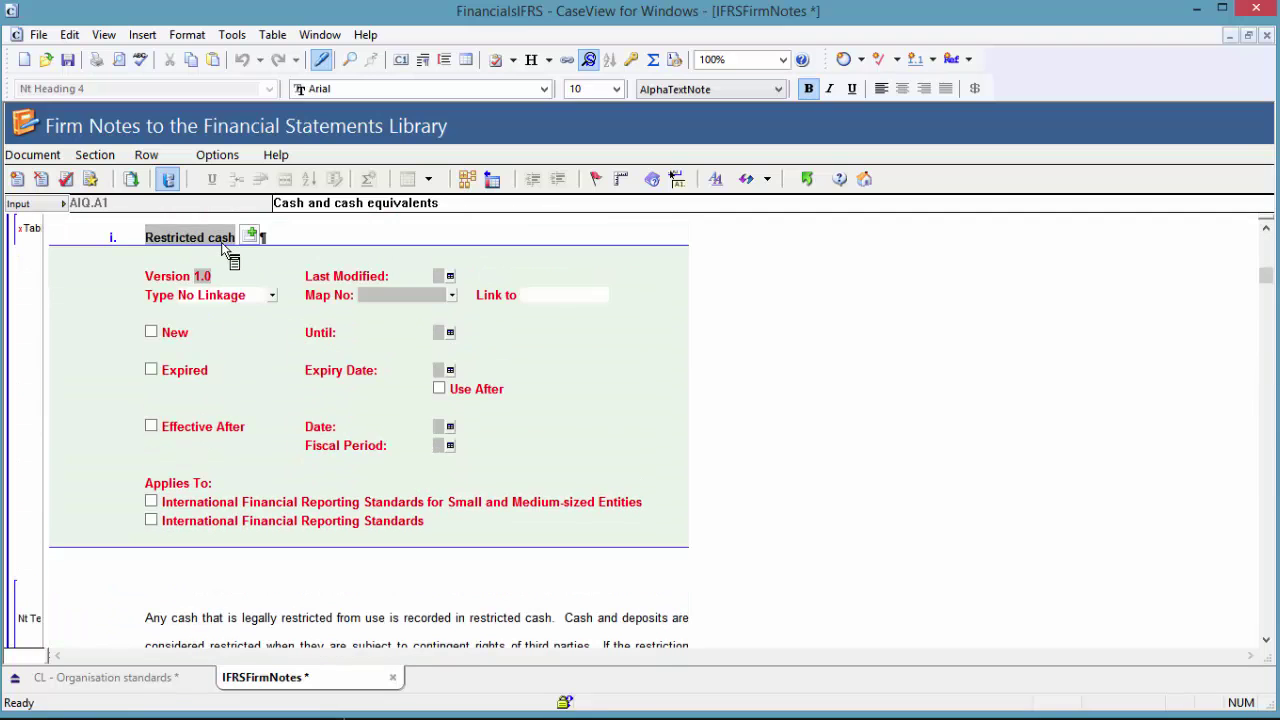
# Add the paragraph "Adding text to ensure this note complies with revised standards." at the end of the Restricted cash note
pyautogui.click(229, 241)
pyautogui.scroll(-3, 571, 491)
pyautogui.click(651, 568)
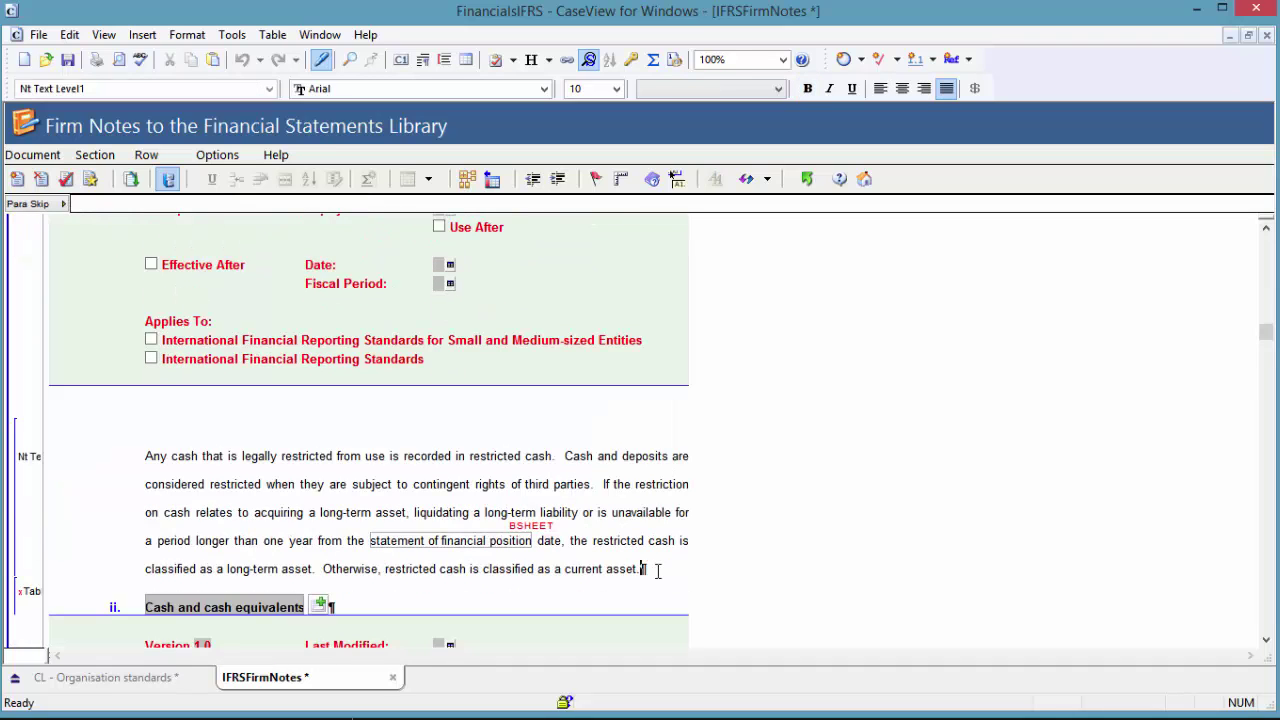
pyautogui.press('Return')
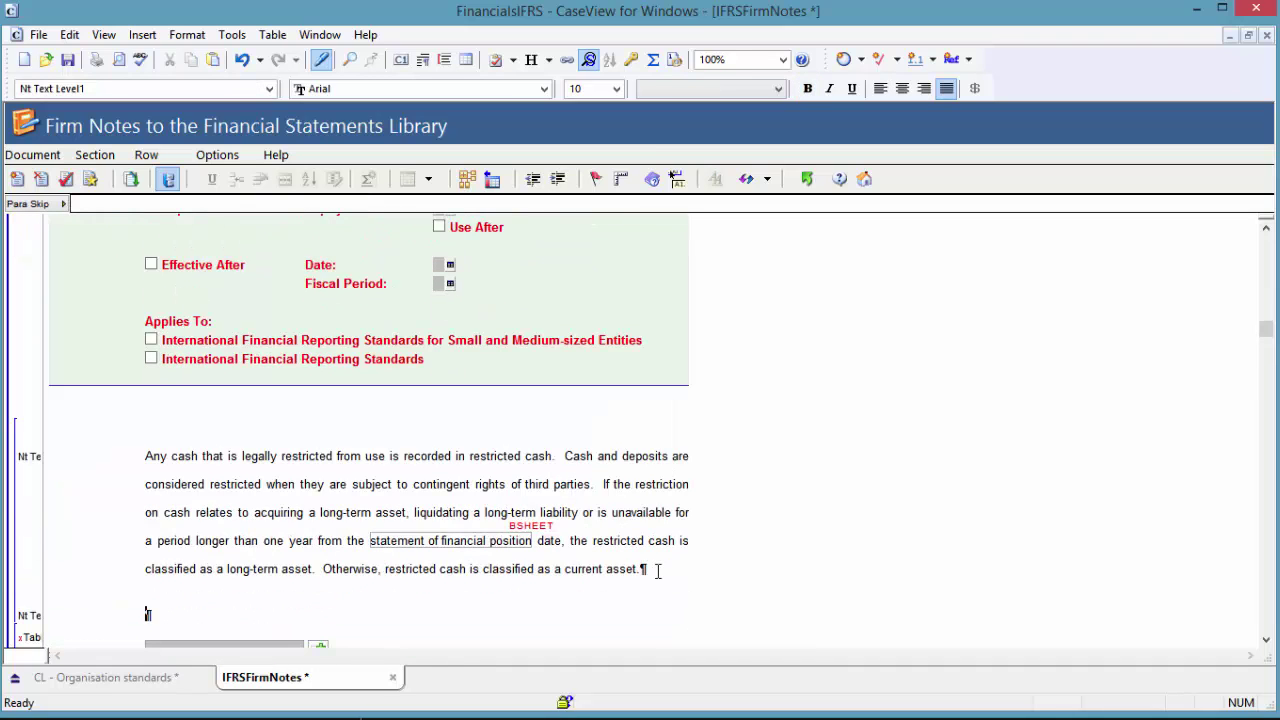
pyautogui.write('Adding text to ensure this note complies with revised standards.')
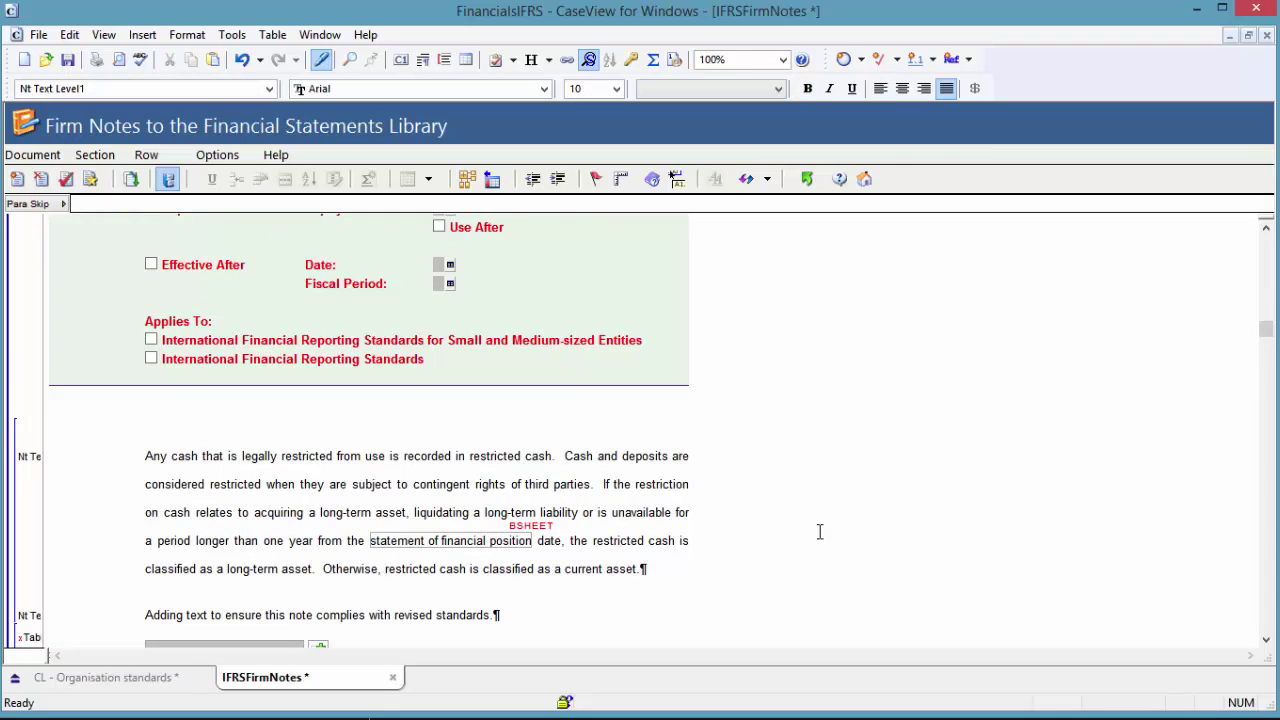
# Set the Restricted cash note's version to 1.1 and its last modified date to February 27, 2015
pyautogui.scroll(3, 704, 513)
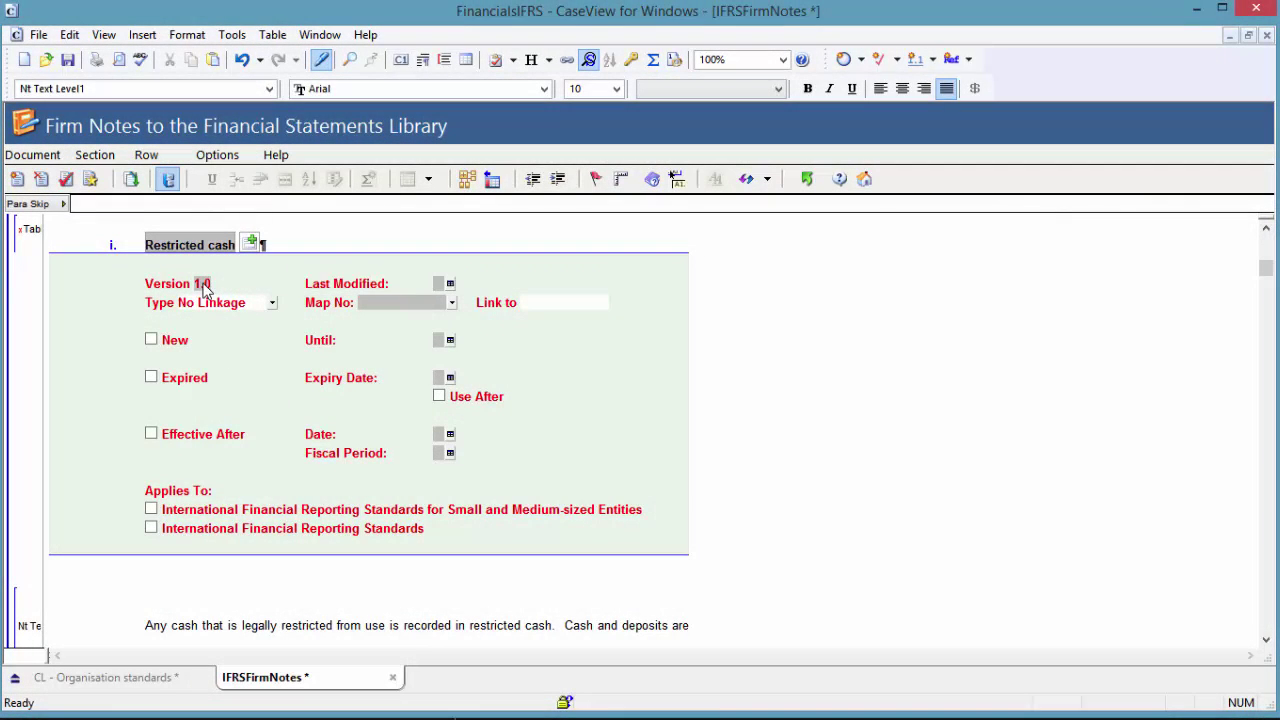
pyautogui.click(202, 284)
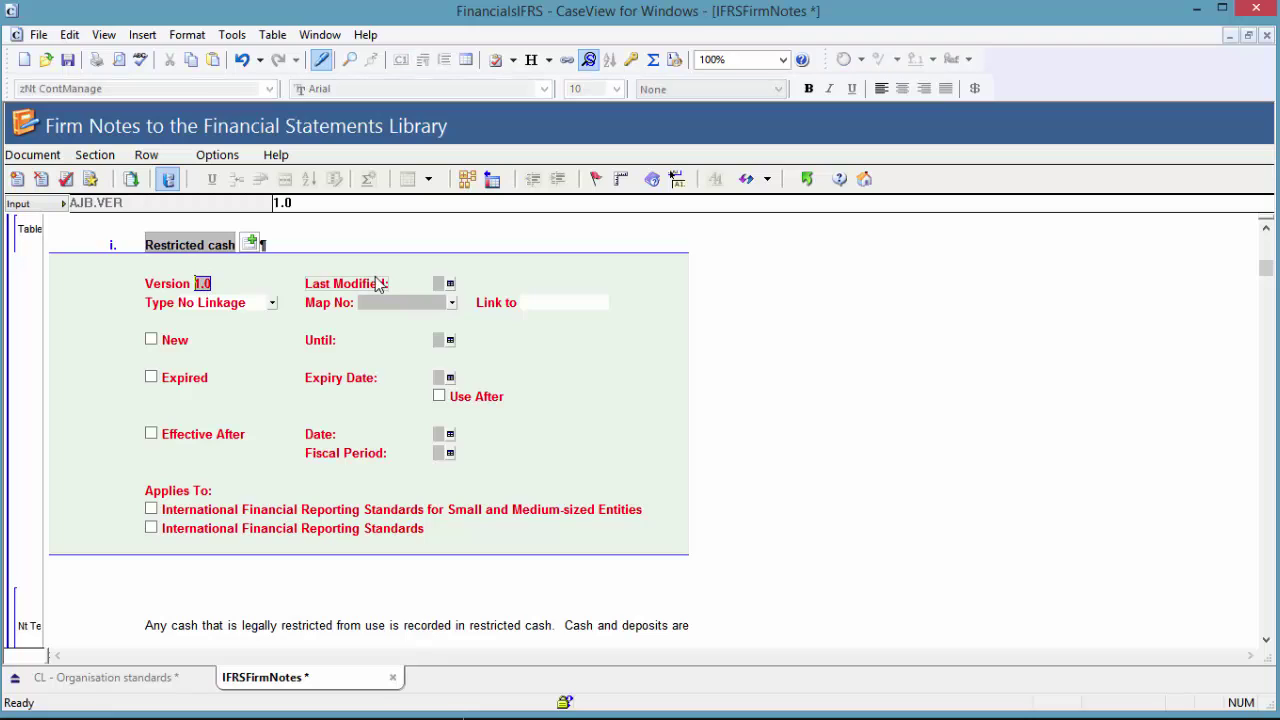
pyautogui.write('1.1')
pyautogui.press('Tab')
pyautogui.click(451, 285)
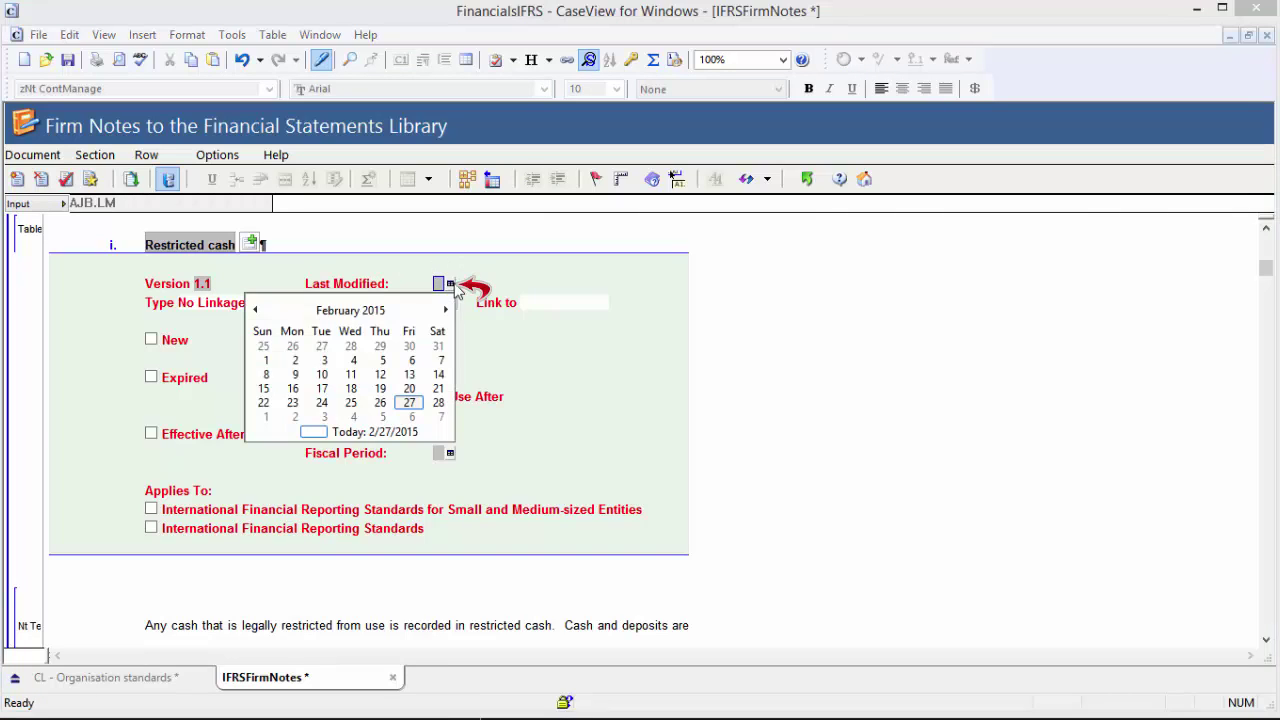
pyautogui.click(408, 402)
pyautogui.click(791, 357)
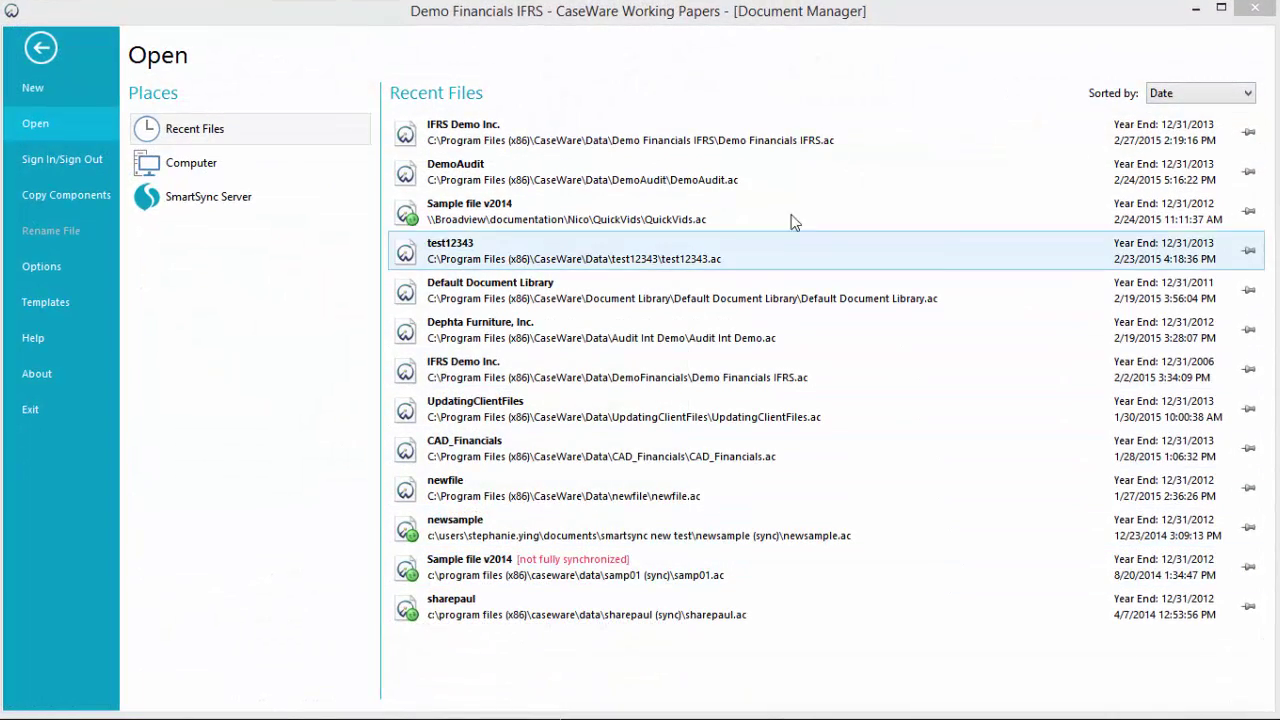
# In CaseWare Working Papers, open the Demo Financials IFRS file's Financial statements document at the Cash and cash equivalents policy
pyautogui.click(731, 145)
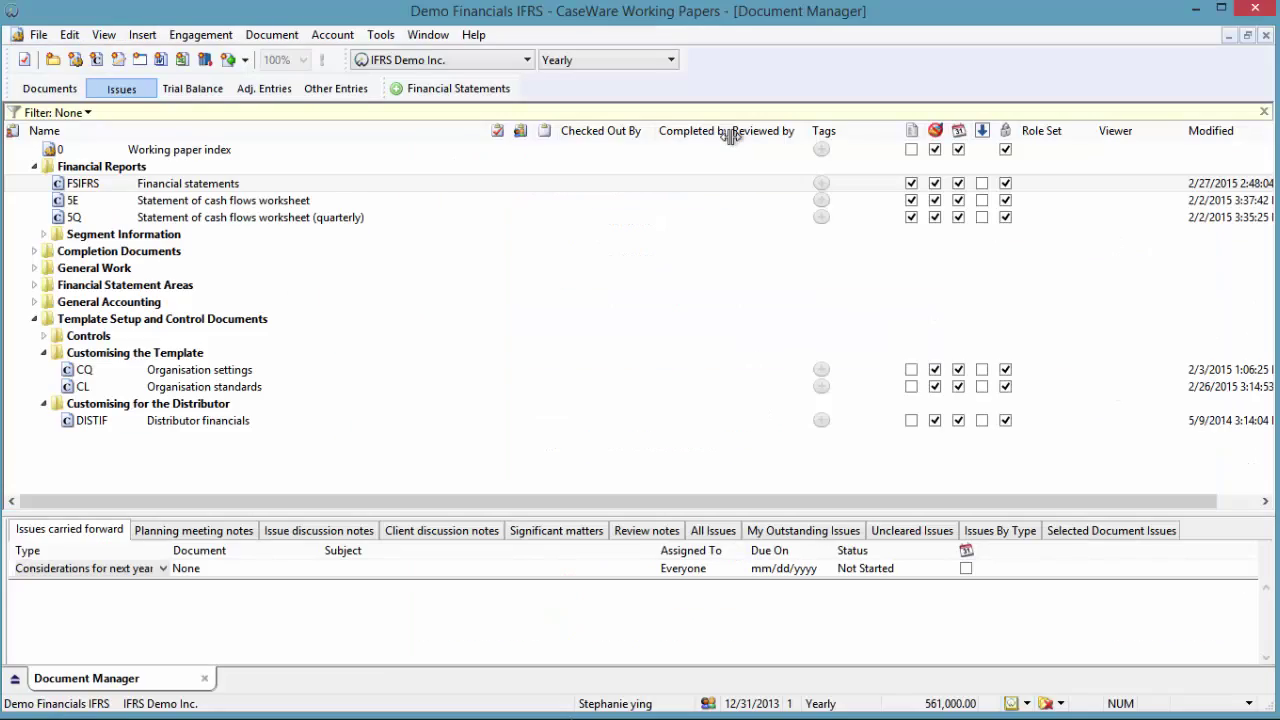
pyautogui.doubleClick(539, 186)
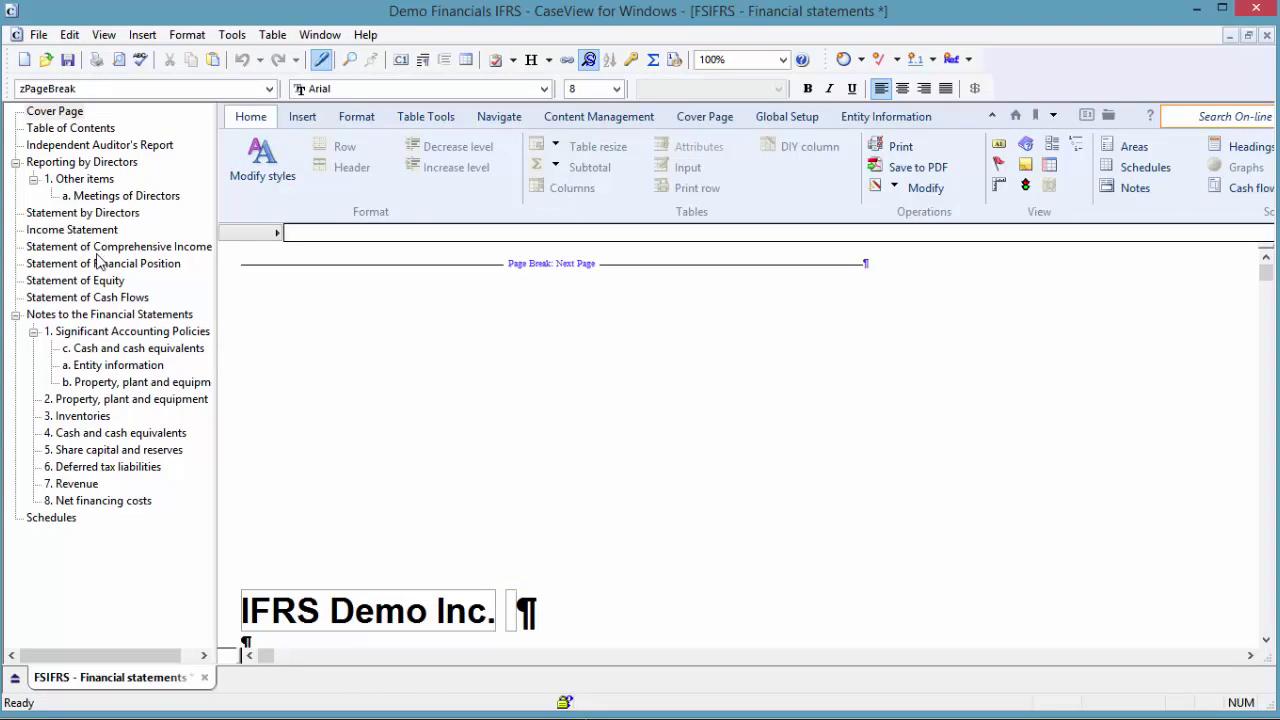
pyautogui.click(121, 350)
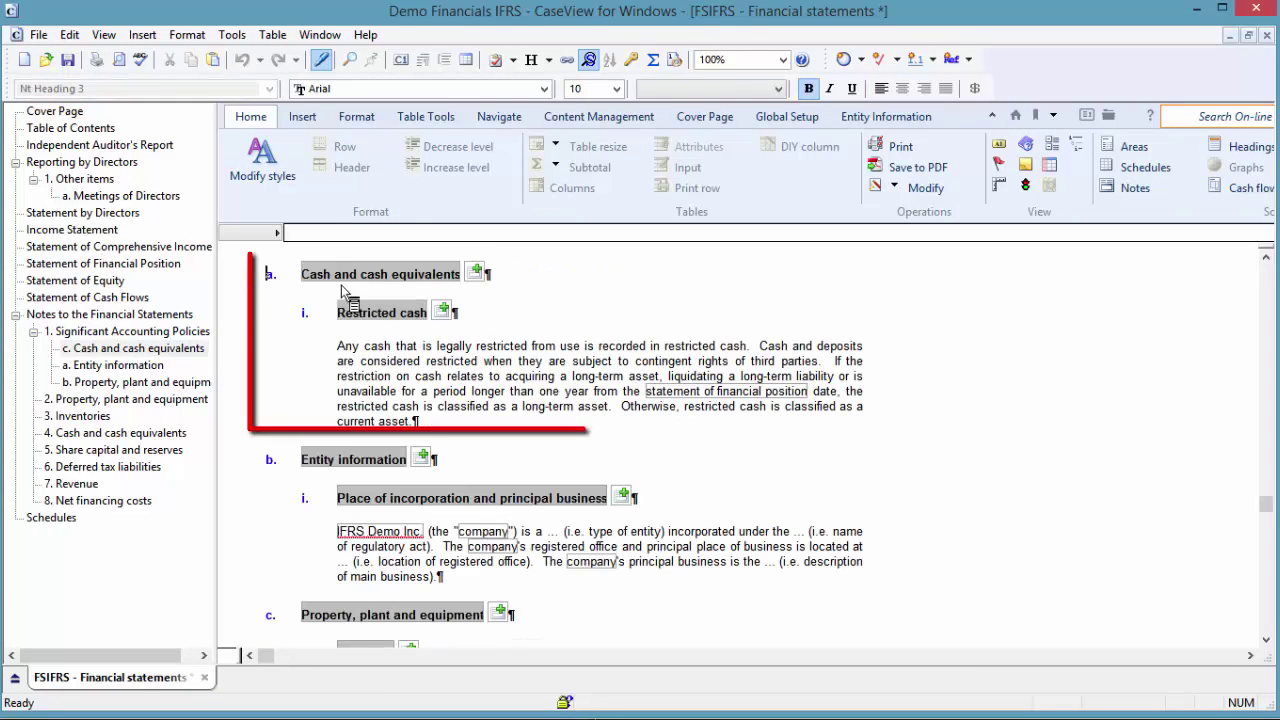
# Turn on highlighting of the notes' update status in the financial statements
pyautogui.click(427, 380)
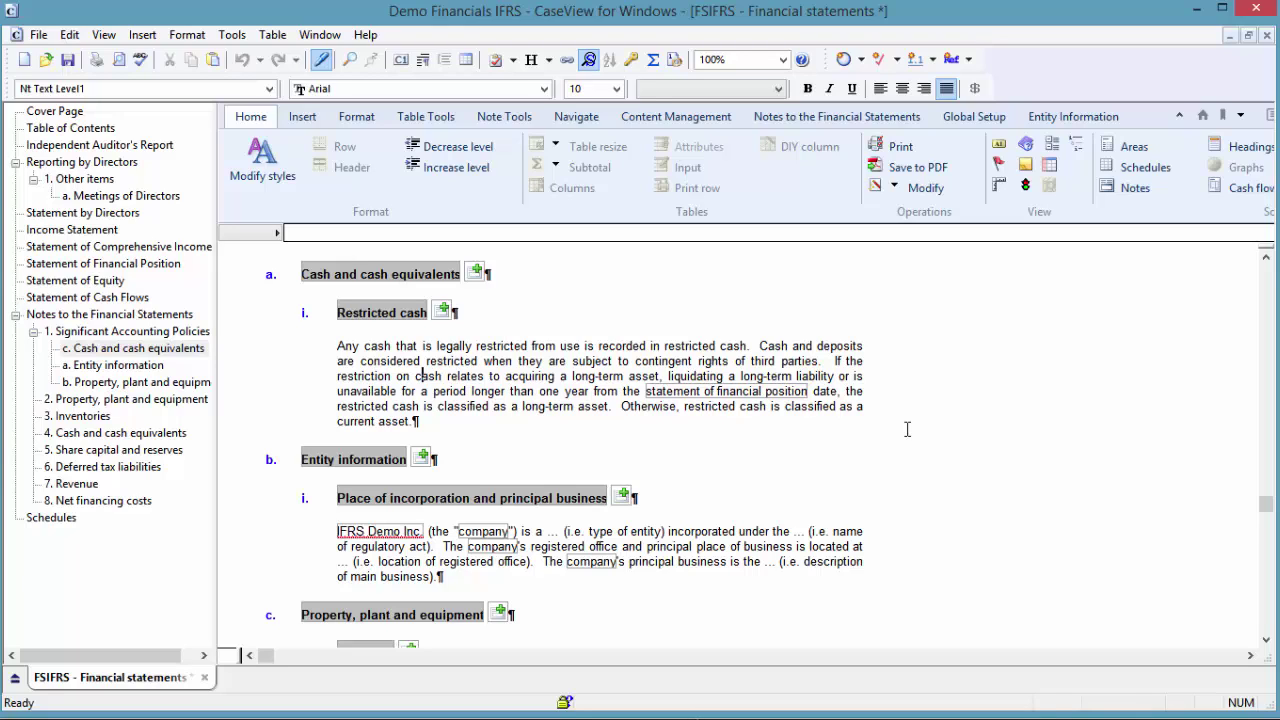
pyautogui.click(690, 122)
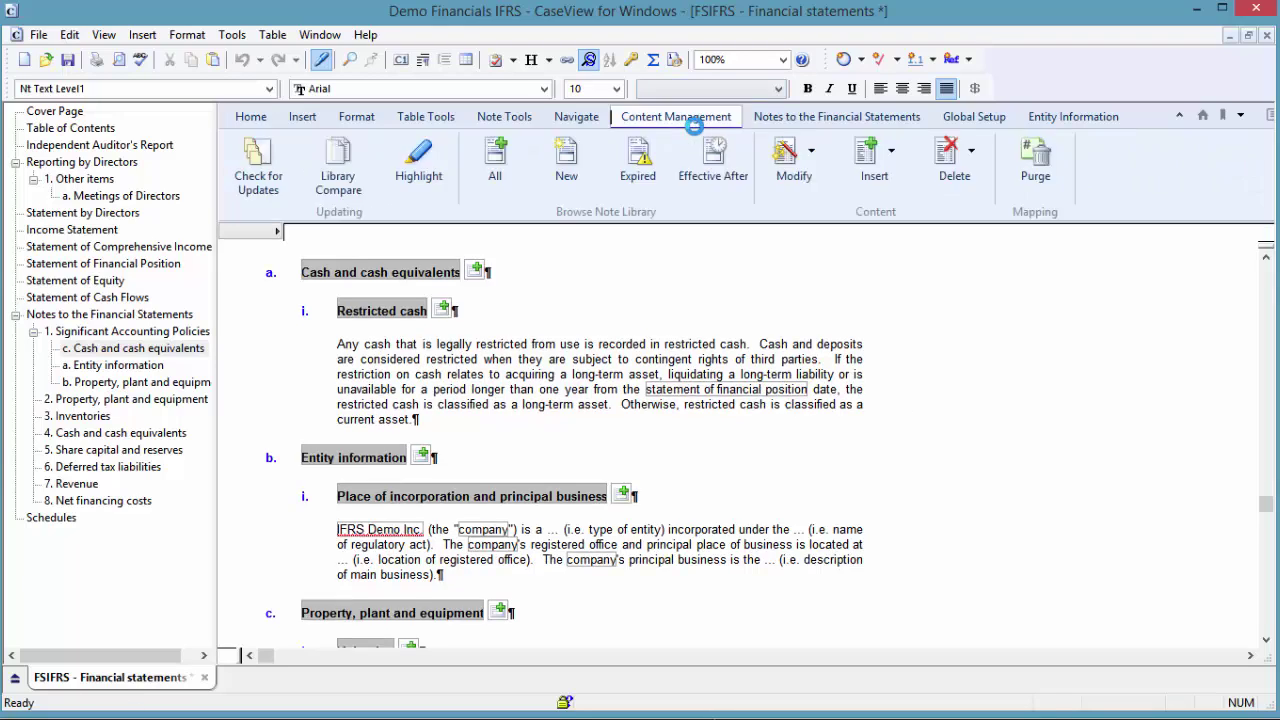
pyautogui.click(418, 160)
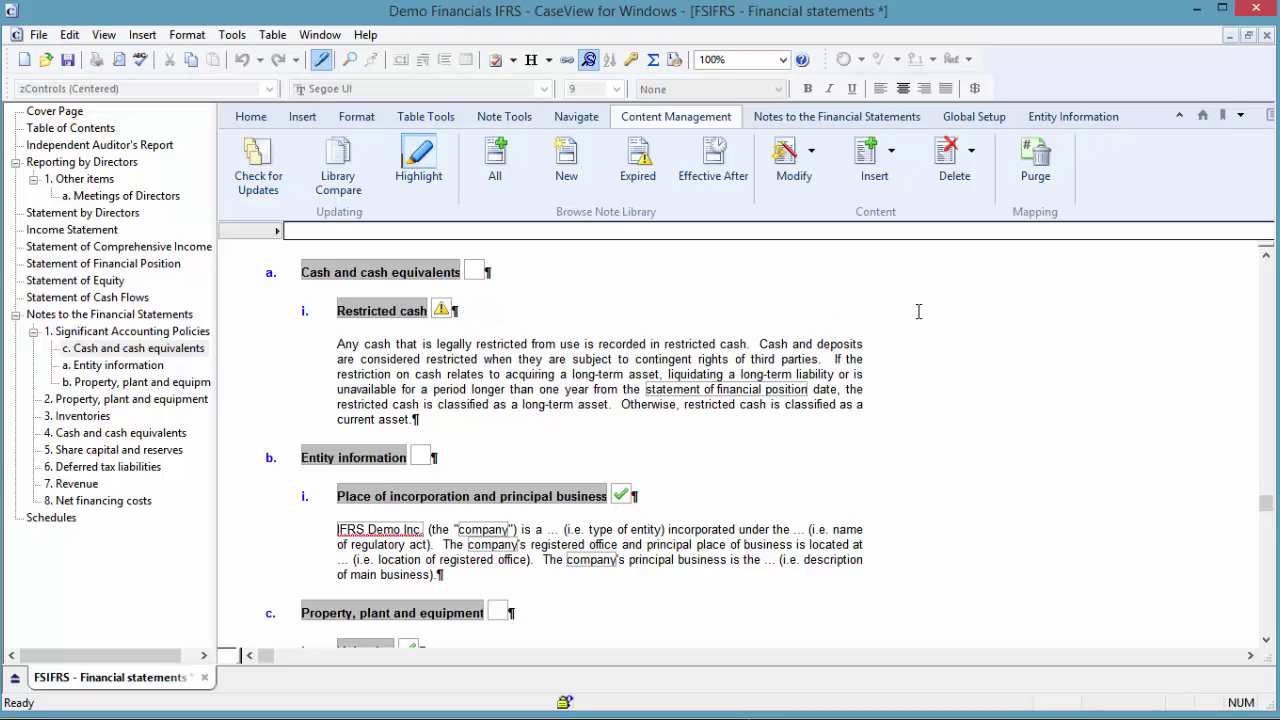
pyautogui.moveTo(445, 306)
# Check for library updates, apply the pending Restricted cash update and dismiss the Visual Merge introduction
pyautogui.click(265, 170)
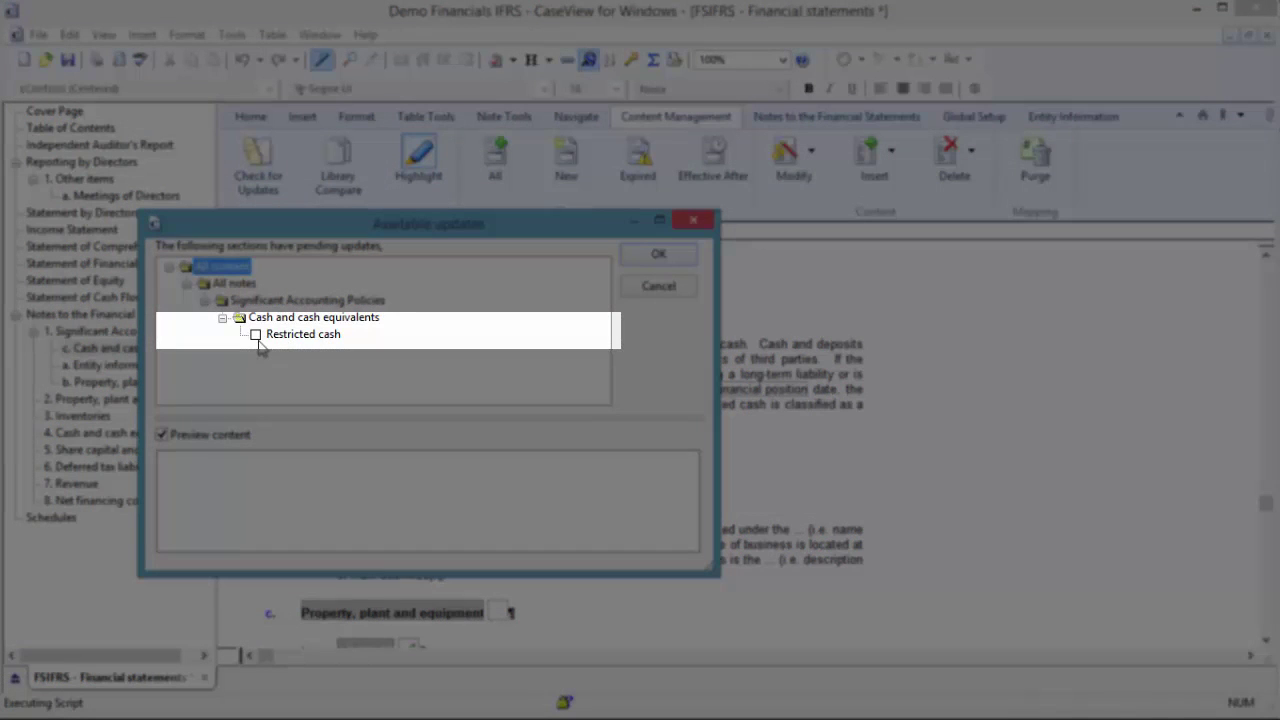
pyautogui.click(256, 335)
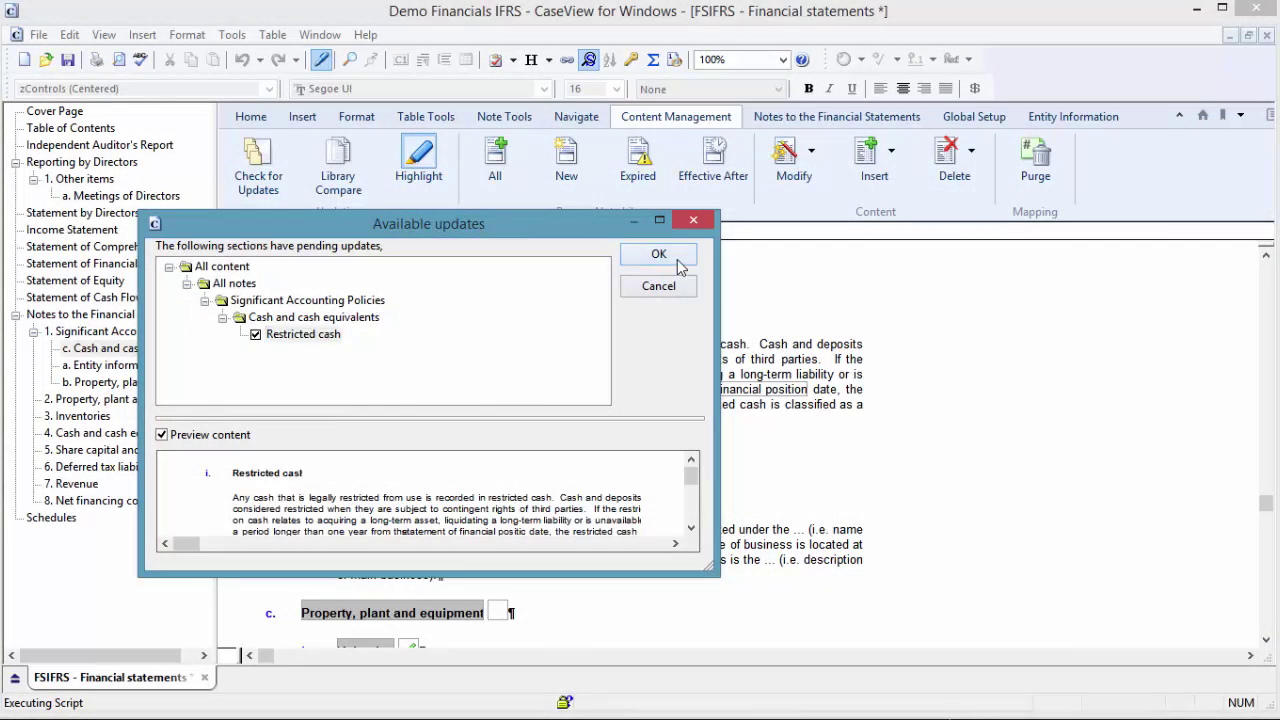
pyautogui.click(659, 255)
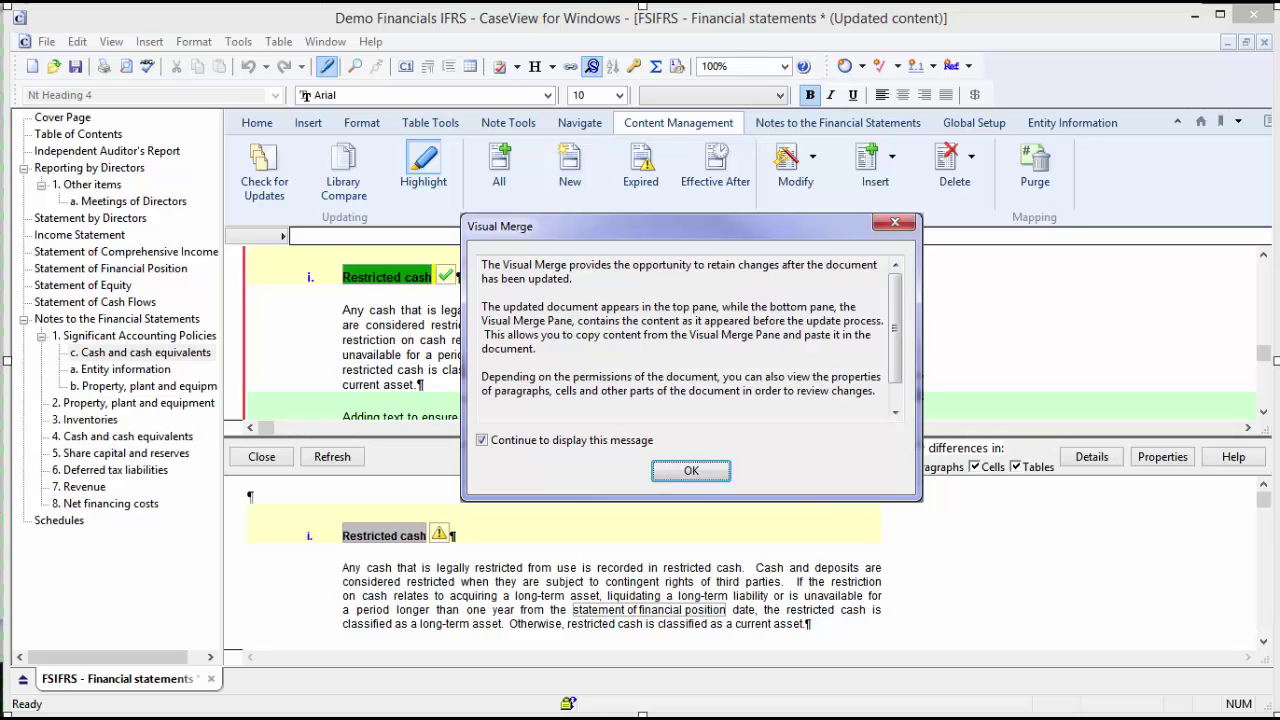
pyautogui.press('Return')
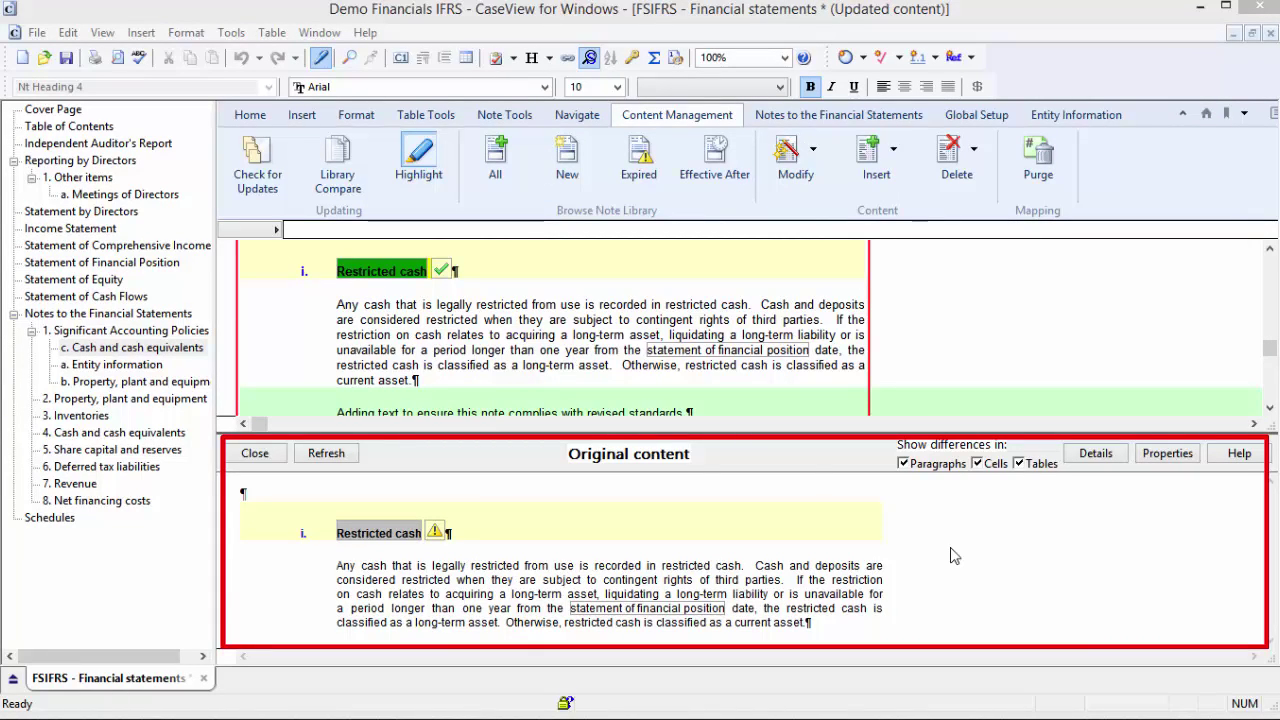
# Compare the updated Restricted cash note with its original content in the Visual Merge view
pyautogui.scroll(-2, 734, 517)
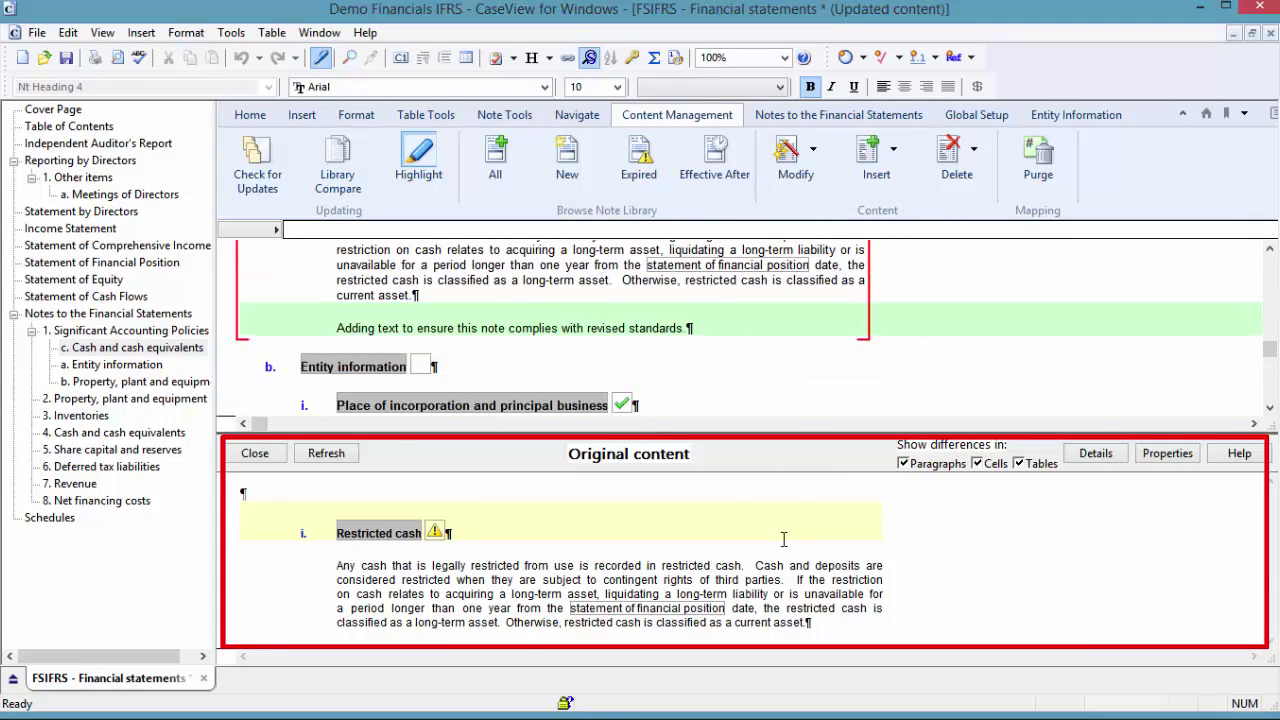
pyautogui.scroll(3, 784, 539)
pyautogui.scroll(-1, 784, 539)
pyautogui.click(1023, 579)
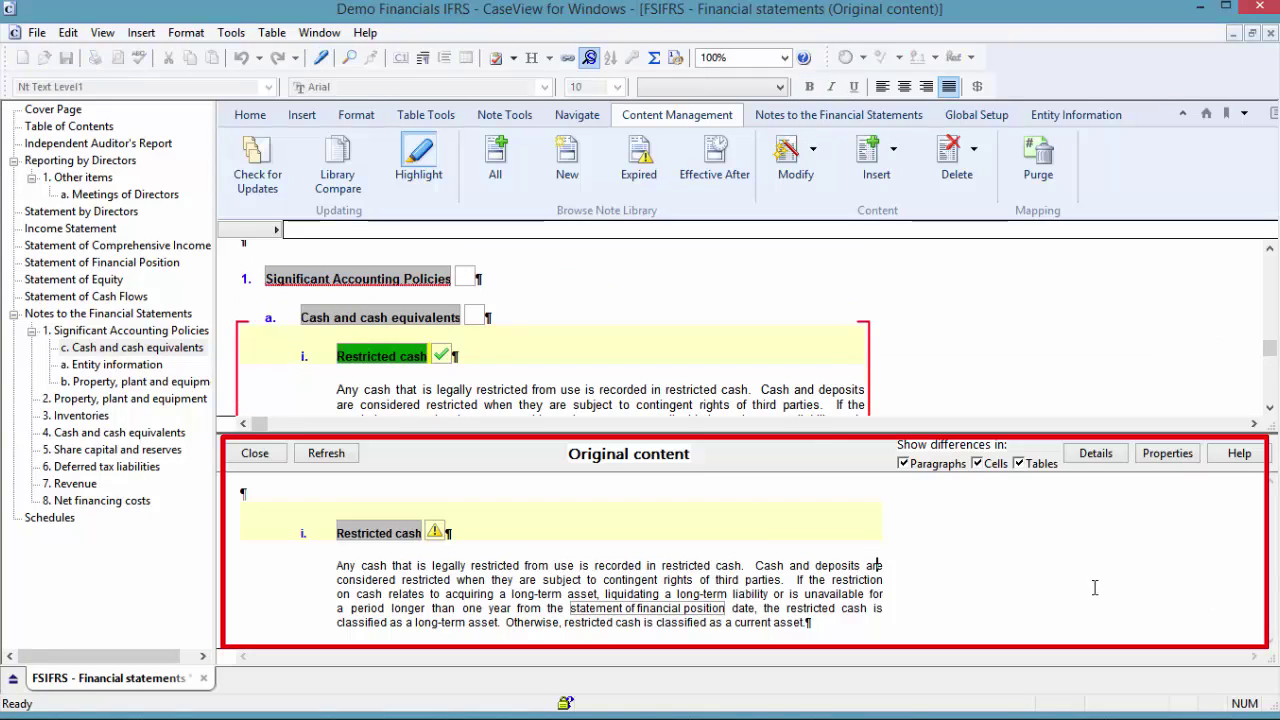
pyautogui.scroll(1, 1023, 579)
pyautogui.scroll(-1, 1023, 579)
pyautogui.click(662, 405)
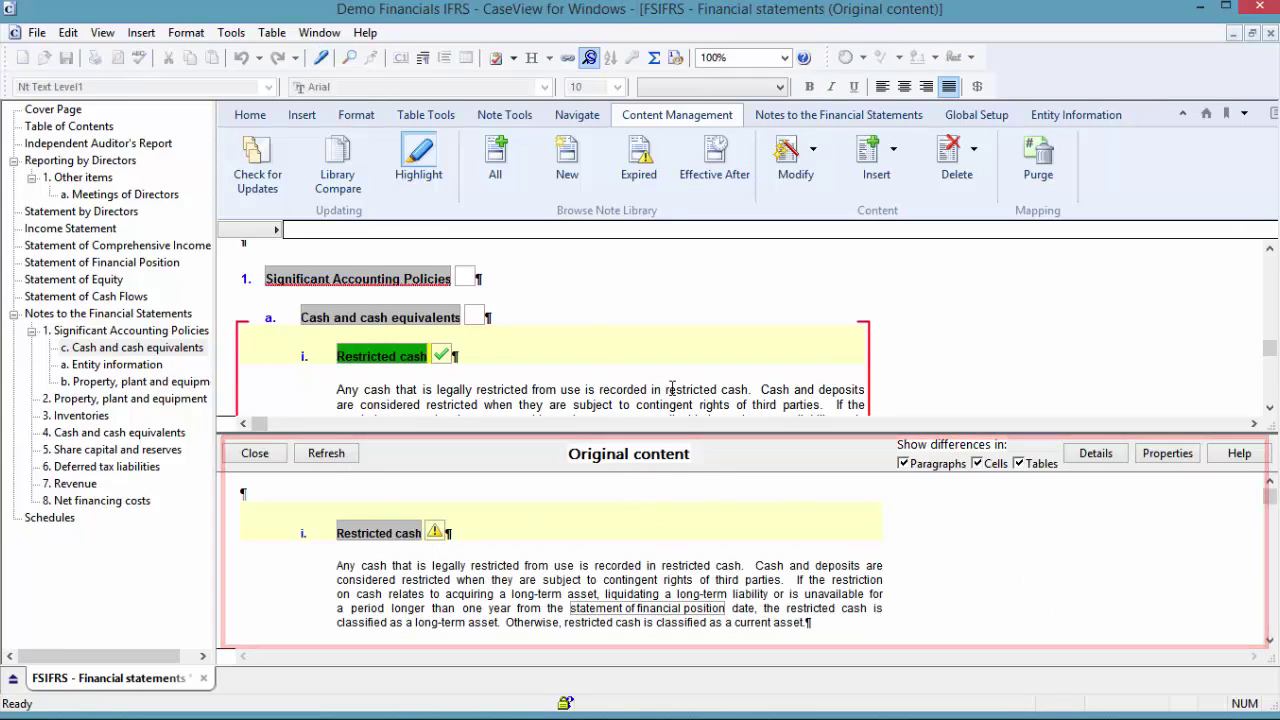
pyautogui.click(672, 388)
pyautogui.scroll(-1, 672, 388)
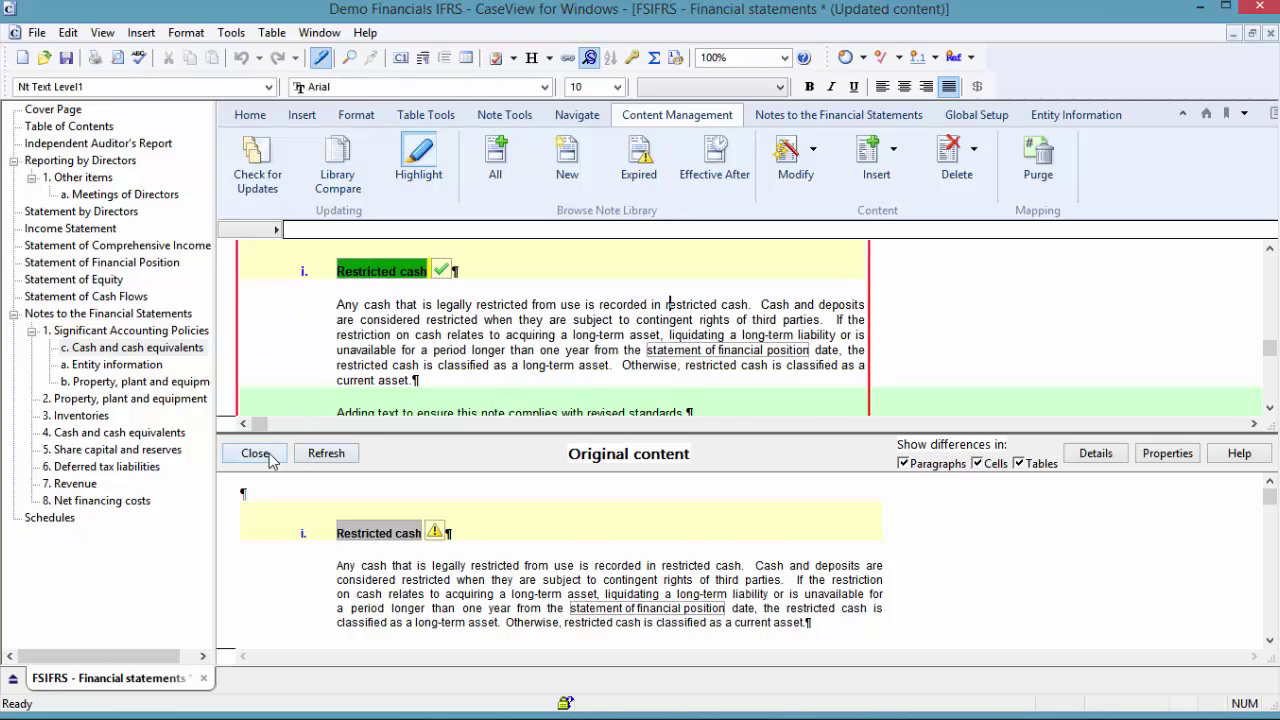
# Close the Visual Merge, giving up access to the original content
pyautogui.click(268, 457)
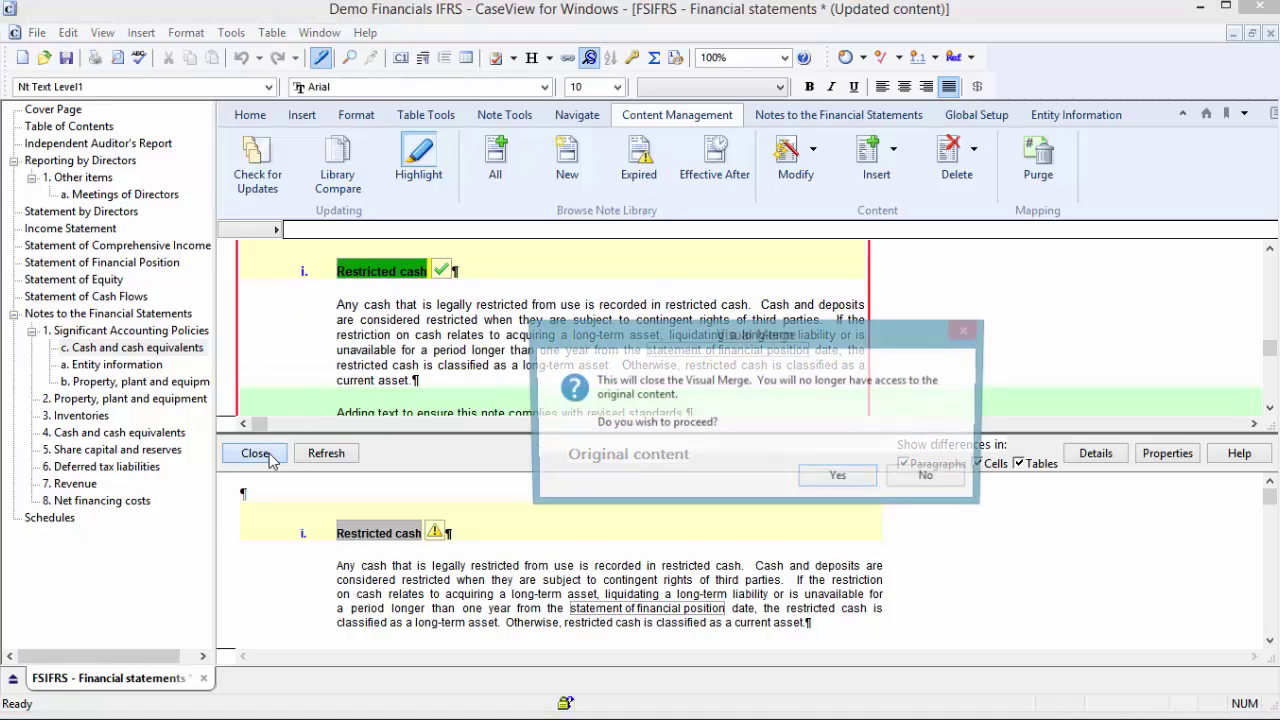
pyautogui.click(840, 479)
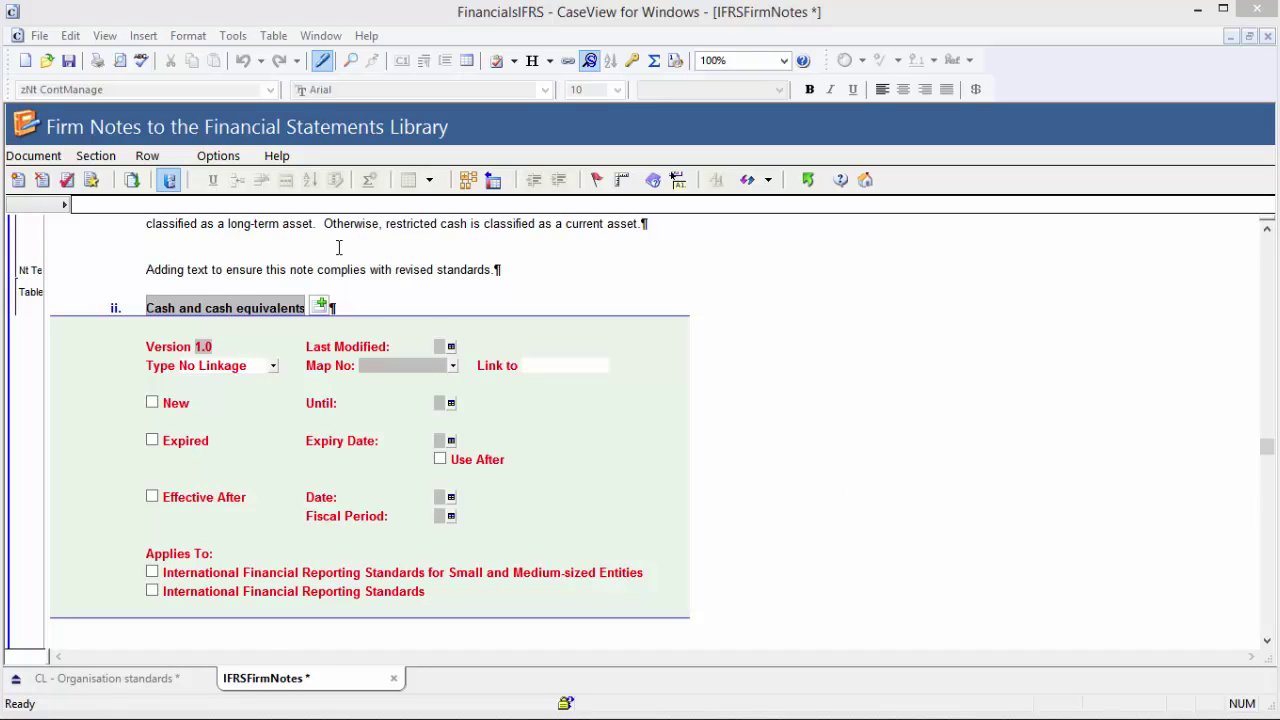
# Mark the Cash and cash equivalents sub-note as new content in the firm notes library
pyautogui.click(152, 404)
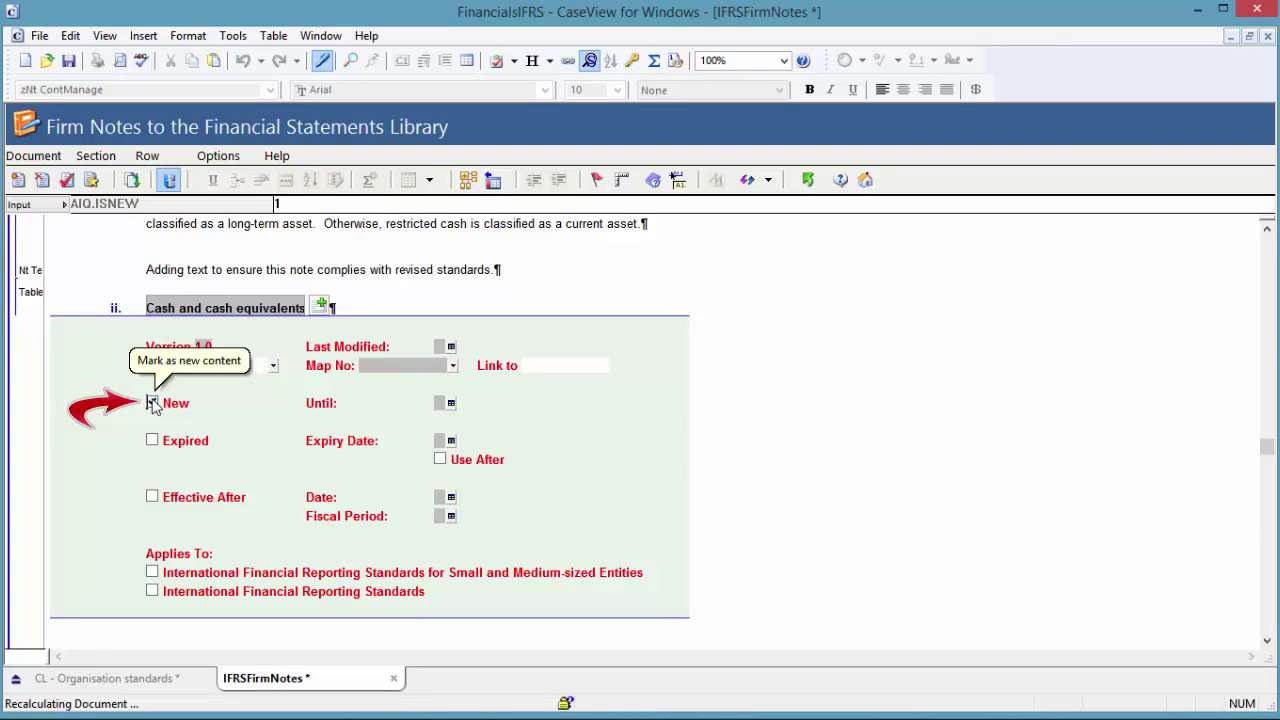
pyautogui.click(152, 403)
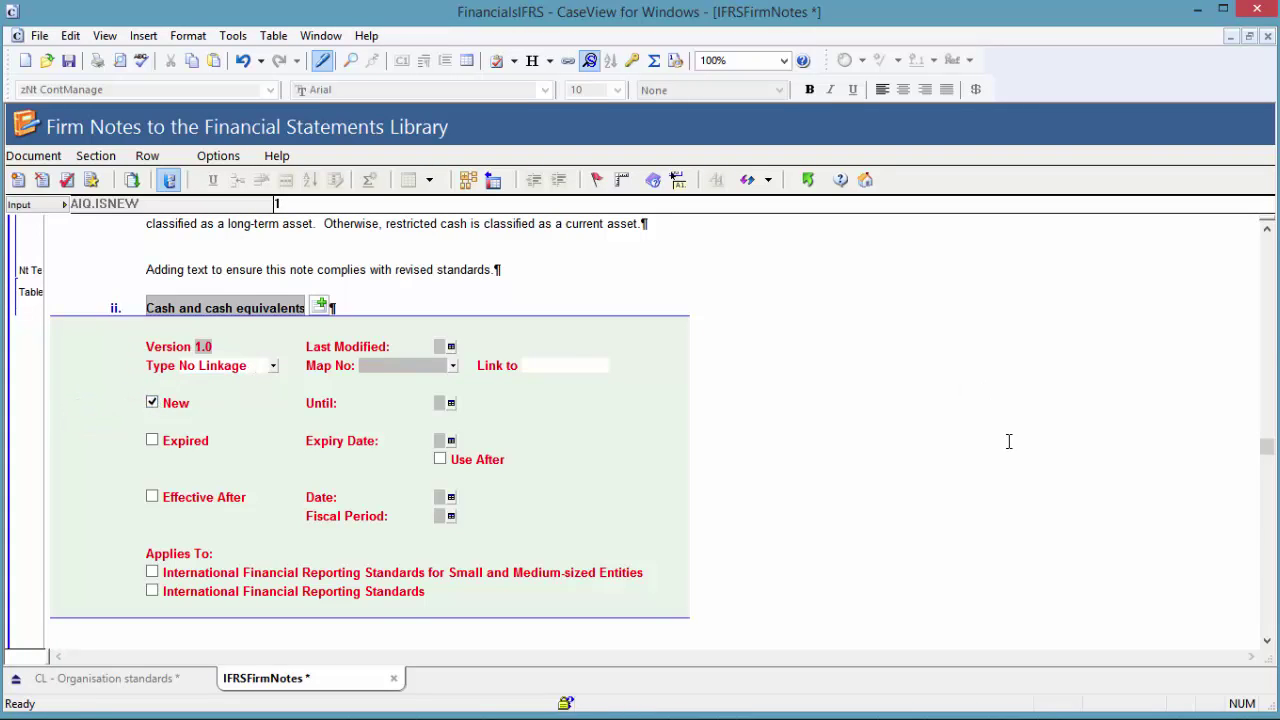
pyautogui.press('Tab')
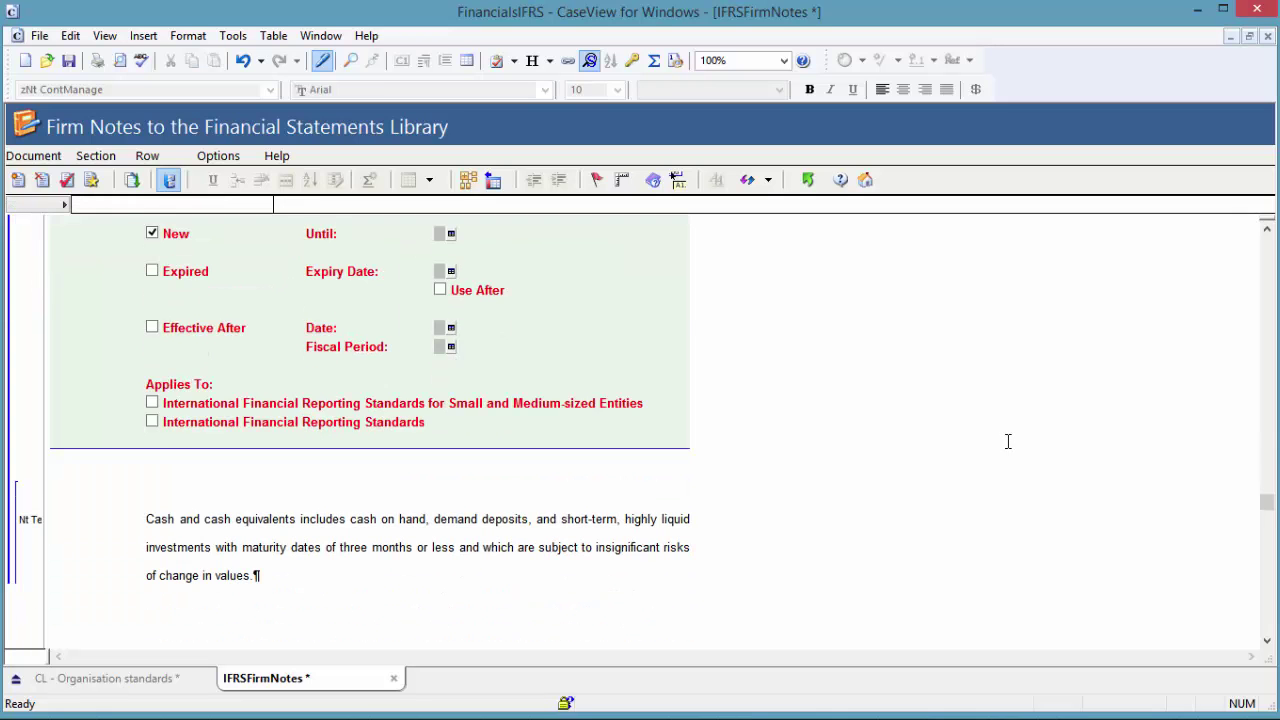
# Browse the library's new notes and insert the firm's Cash and cash equivalents note into the financial statements
pyautogui.scroll(-2, 1008, 441)
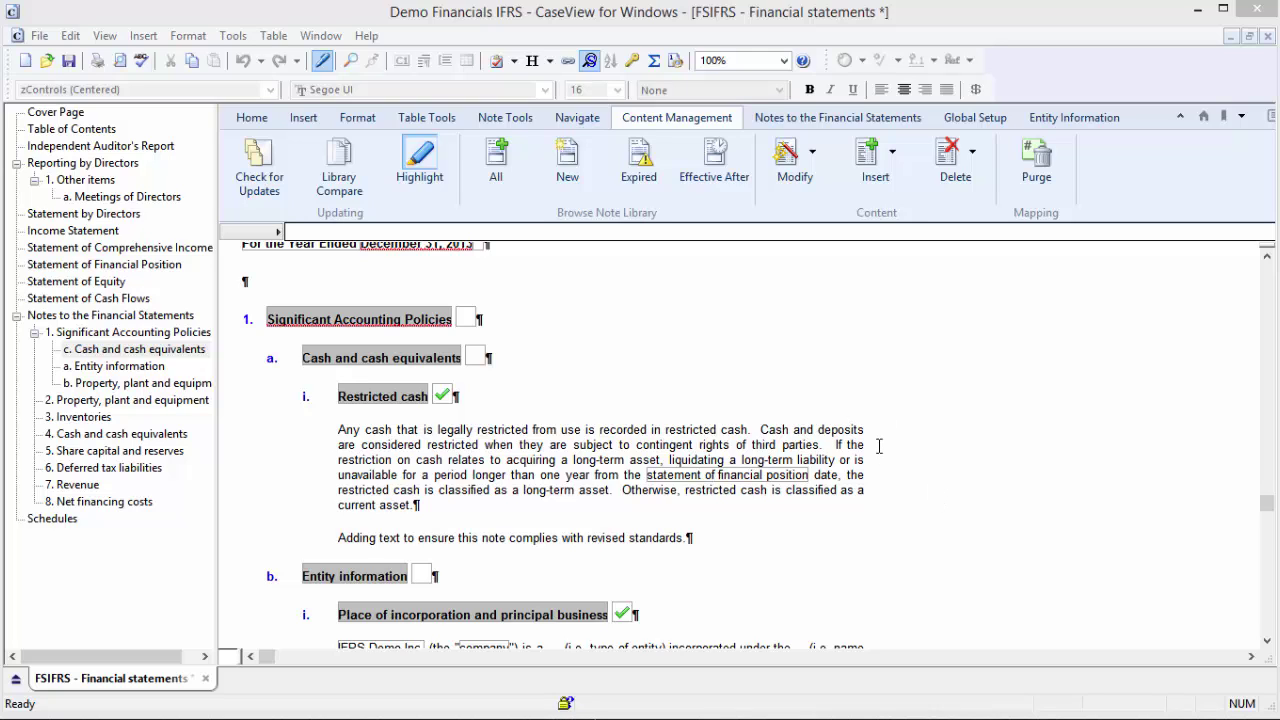
pyautogui.click(567, 160)
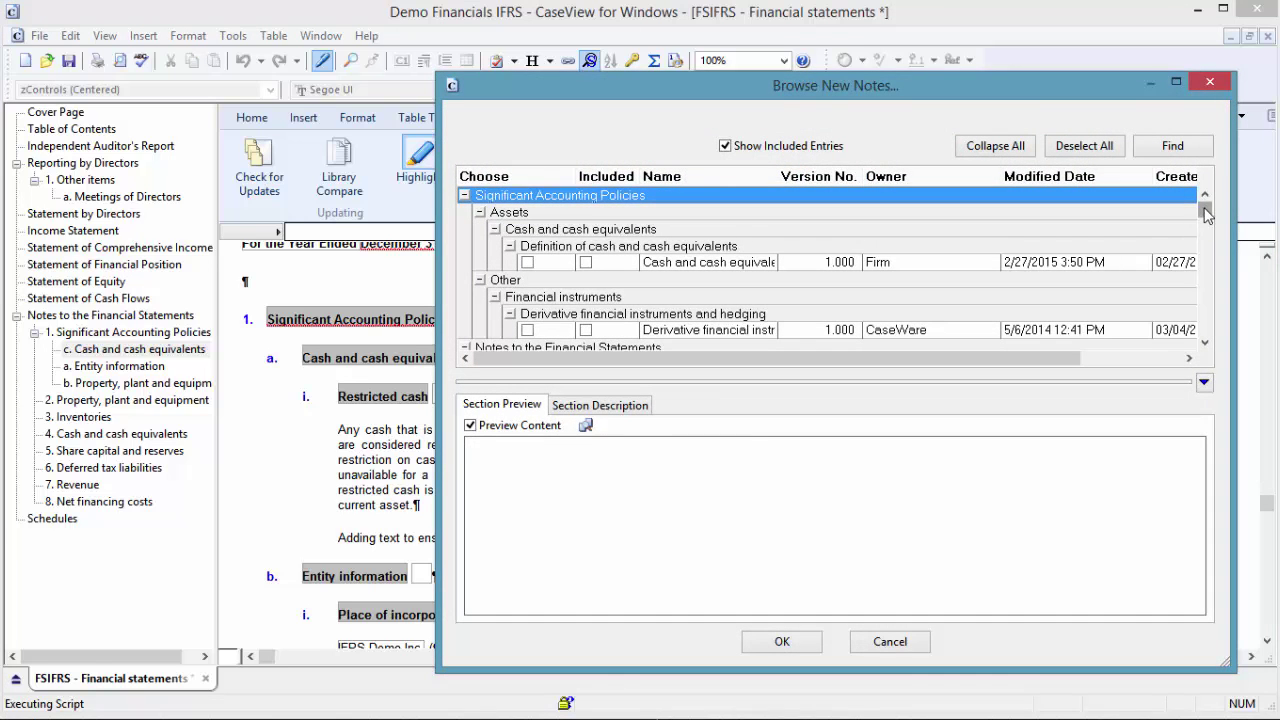
pyautogui.moveTo(1205, 213); pyautogui.dragTo(1218, 184)
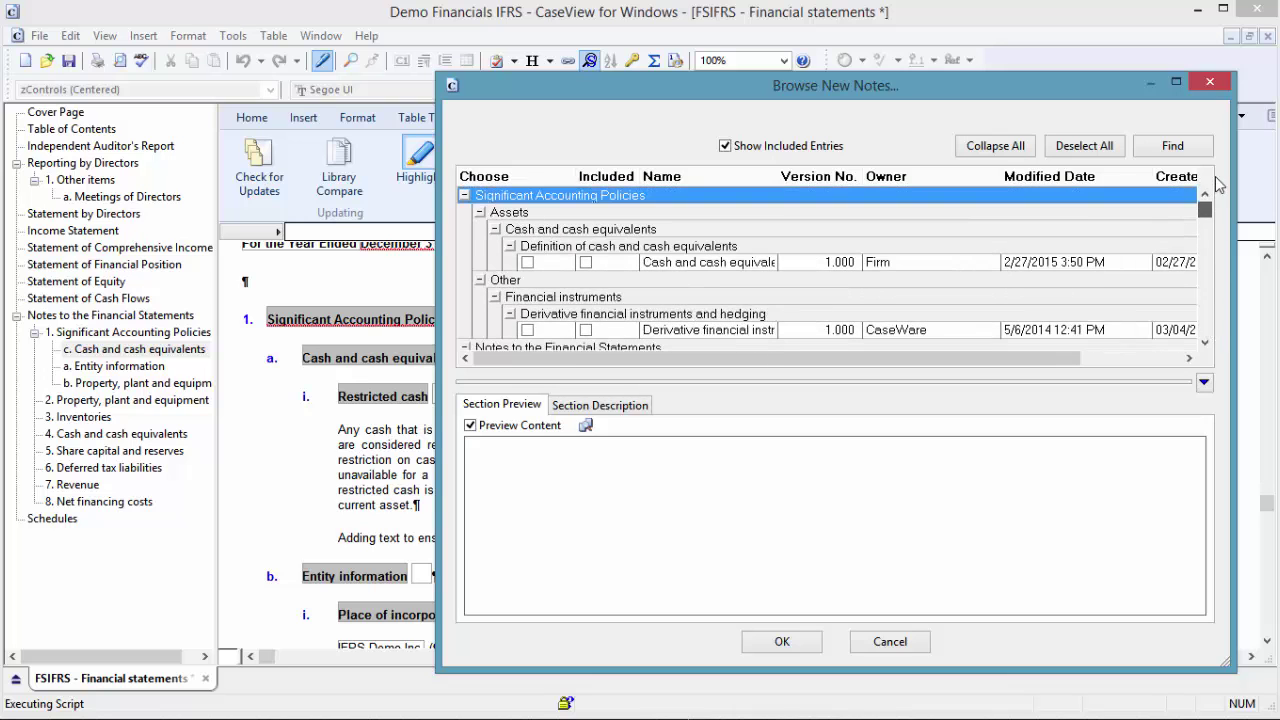
pyautogui.click(687, 232)
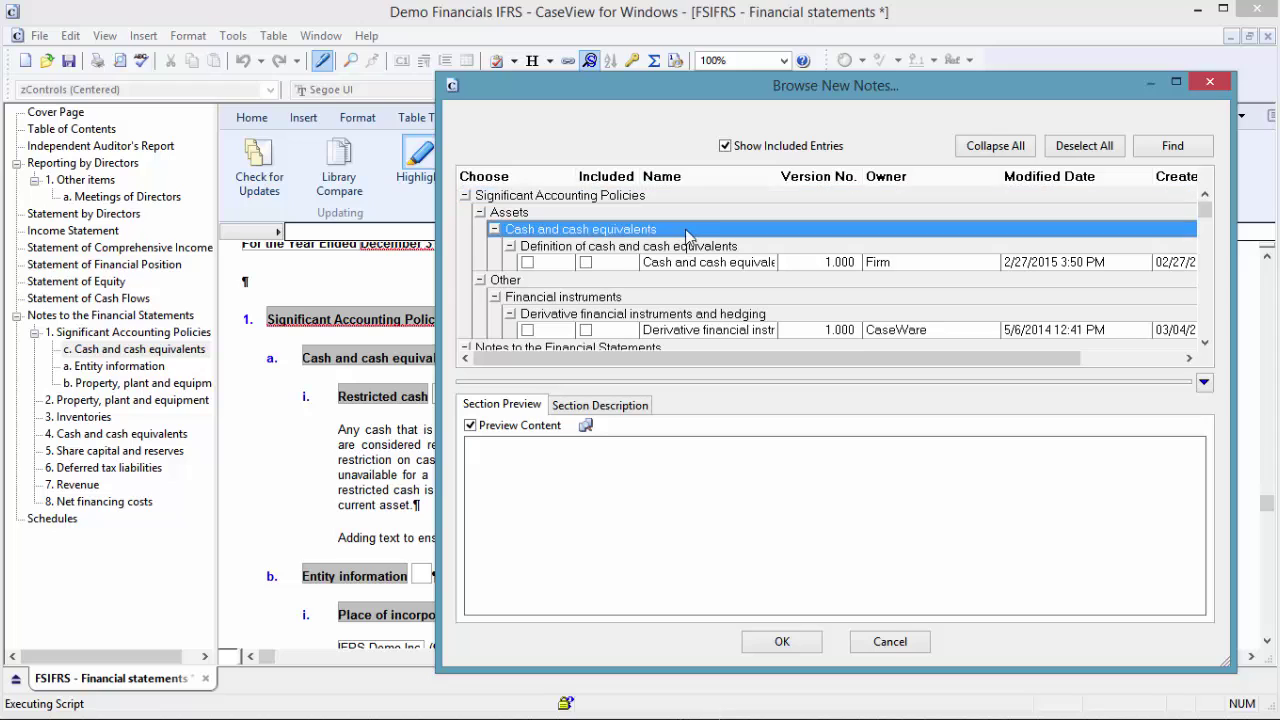
pyautogui.click(529, 262)
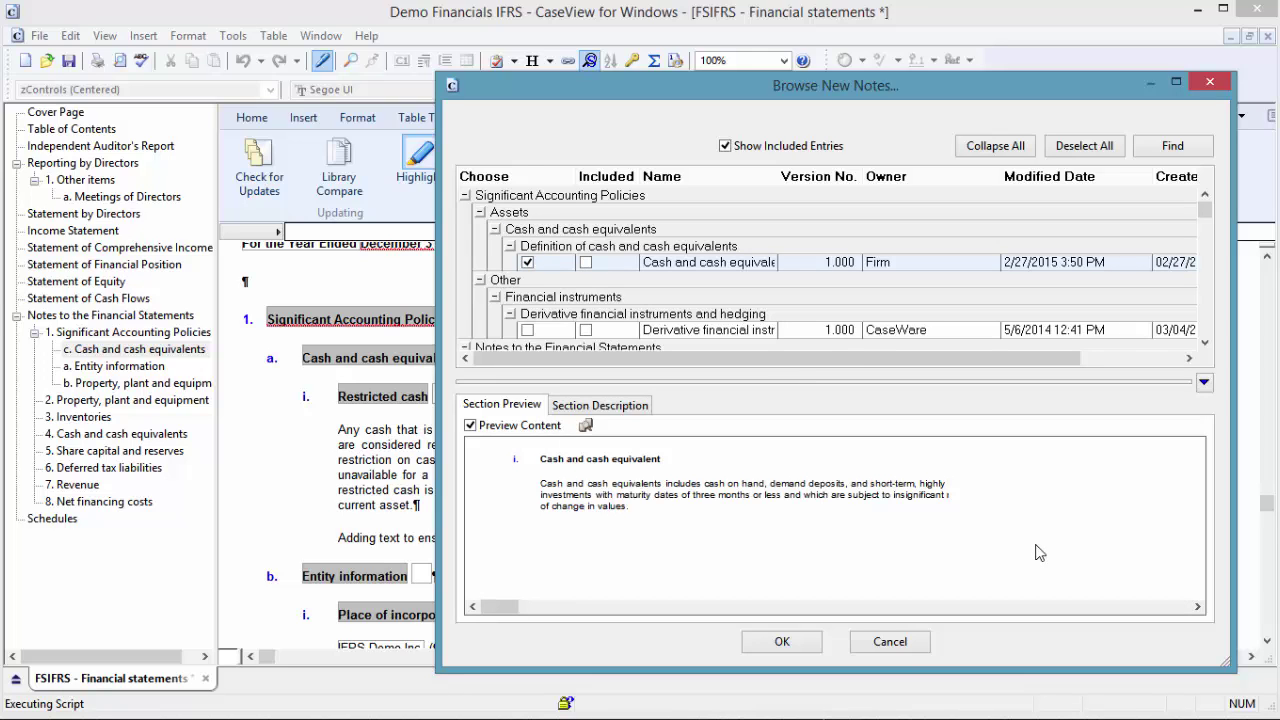
pyautogui.click(795, 643)
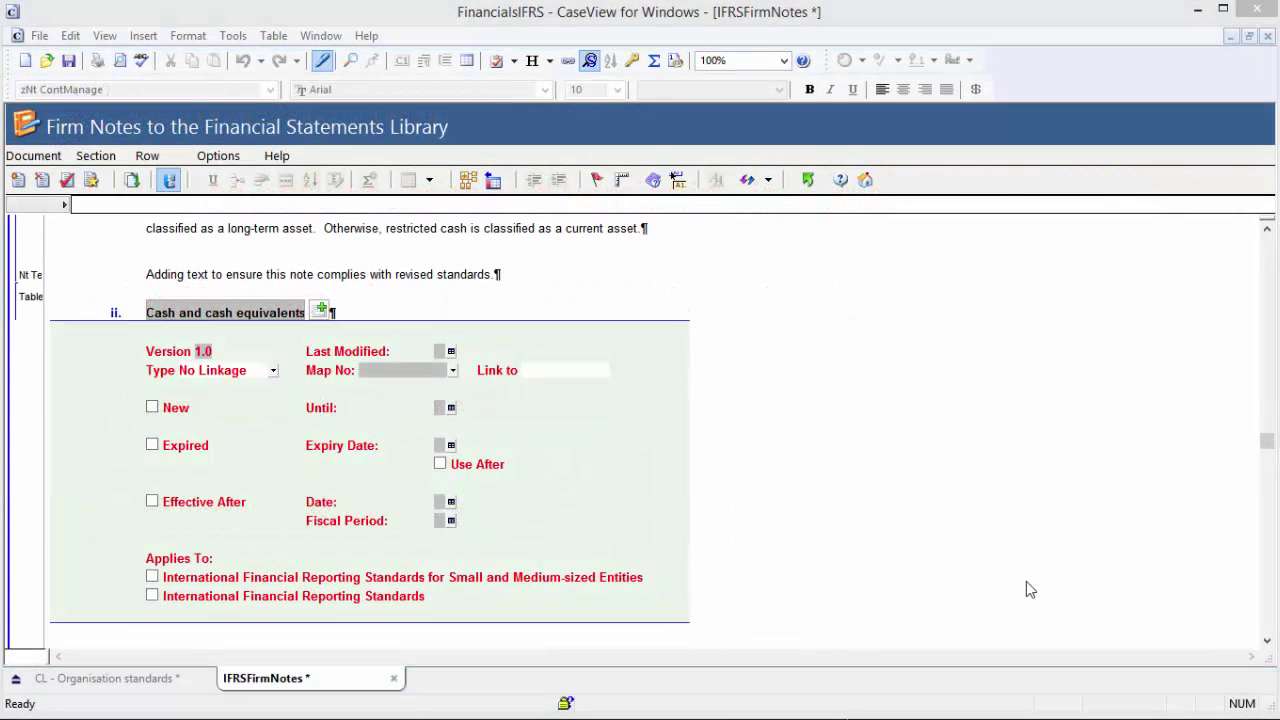
# Mark the Cash and cash equivalents sub-note in the firm notes library as expired, with expiry date February 27, 2015 and Use After enabled
pyautogui.click(240, 313)
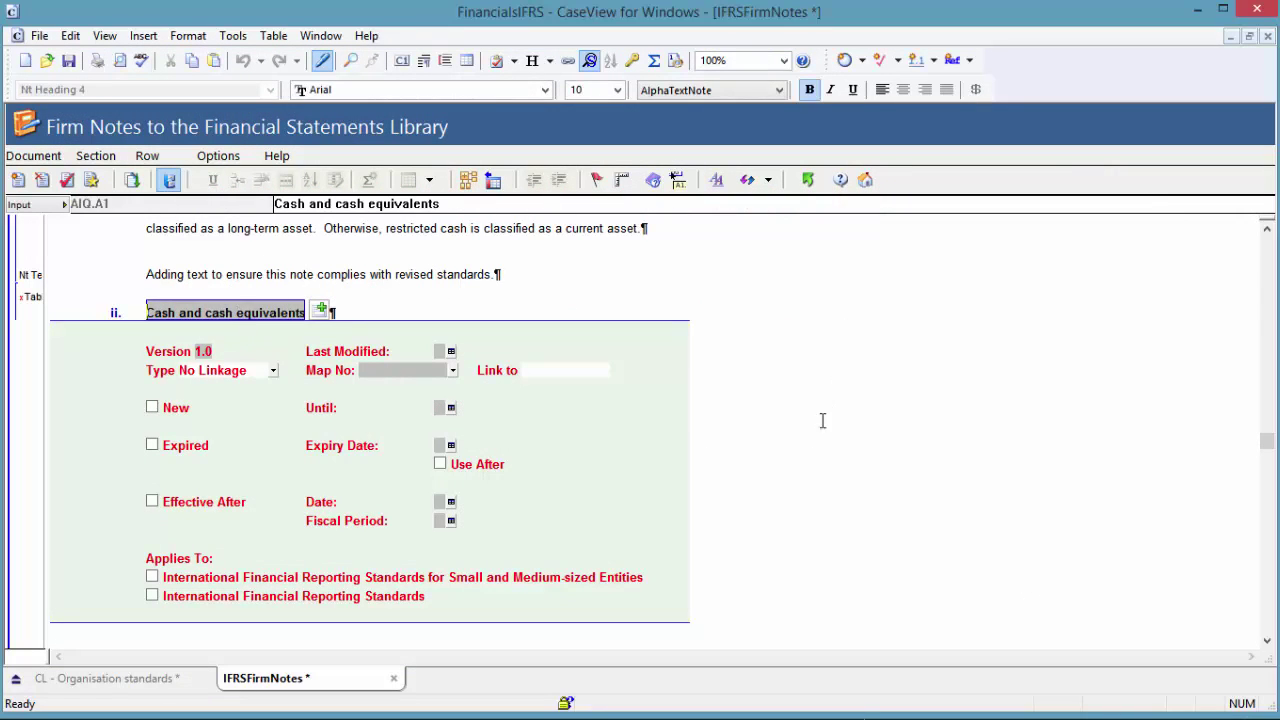
pyautogui.click(803, 465)
pyautogui.scroll(-3, 803, 465)
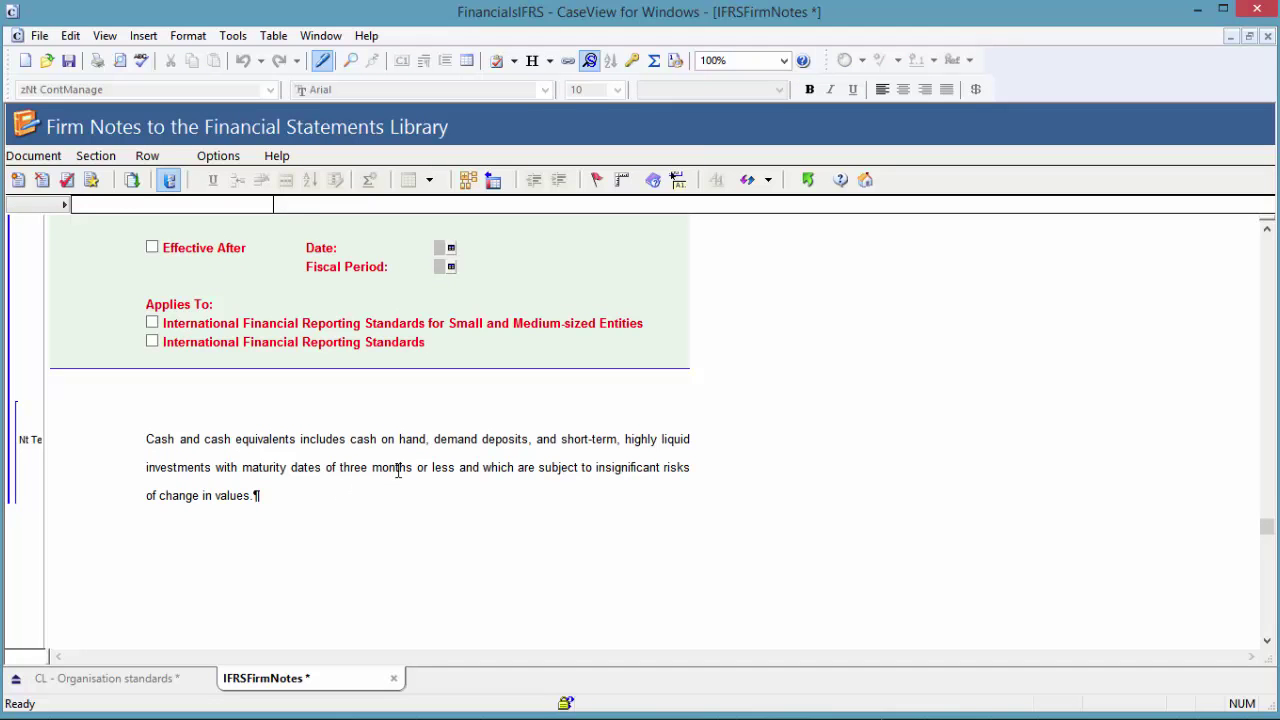
pyautogui.scroll(2, 398, 470)
pyautogui.scroll(1, 398, 470)
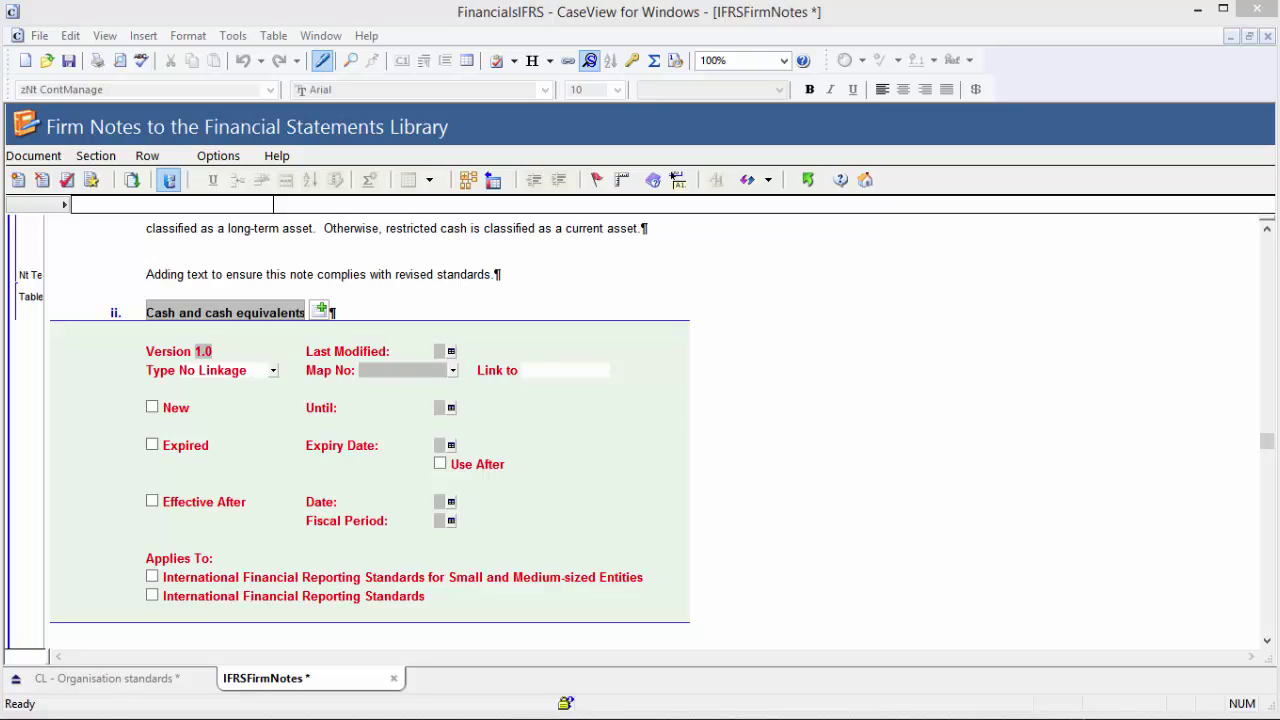
pyautogui.click(152, 445)
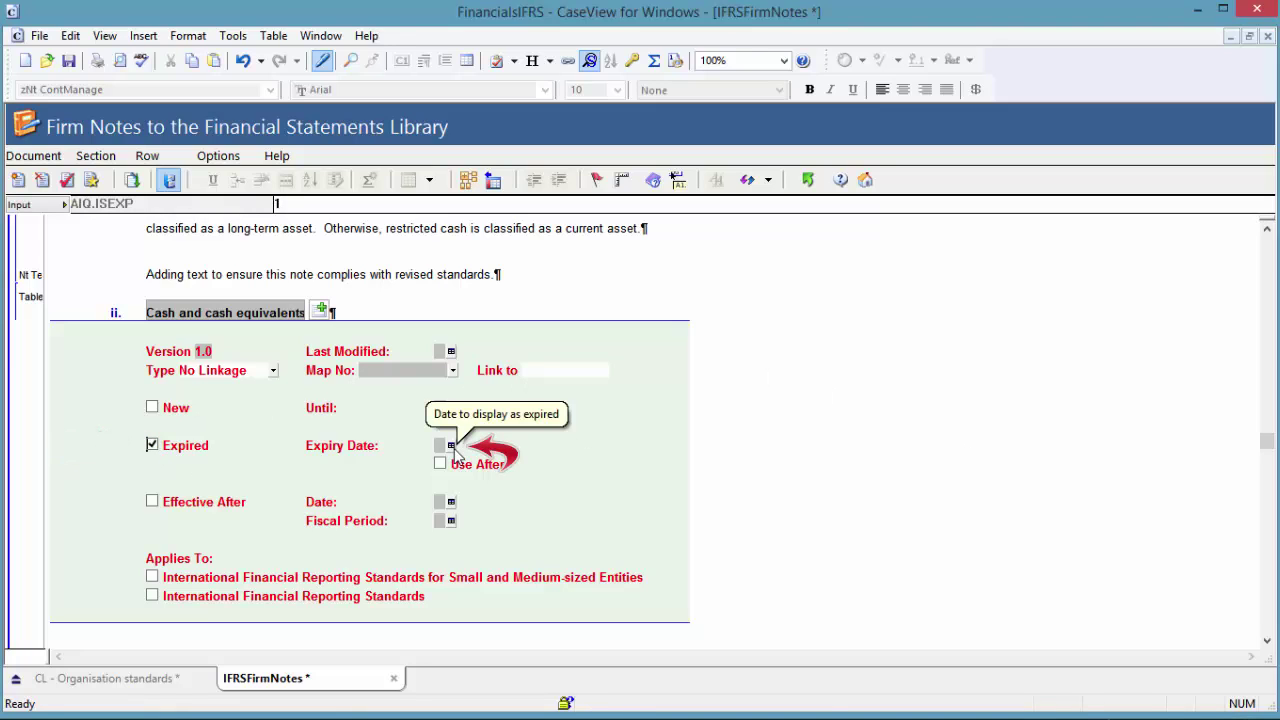
pyautogui.click(451, 446)
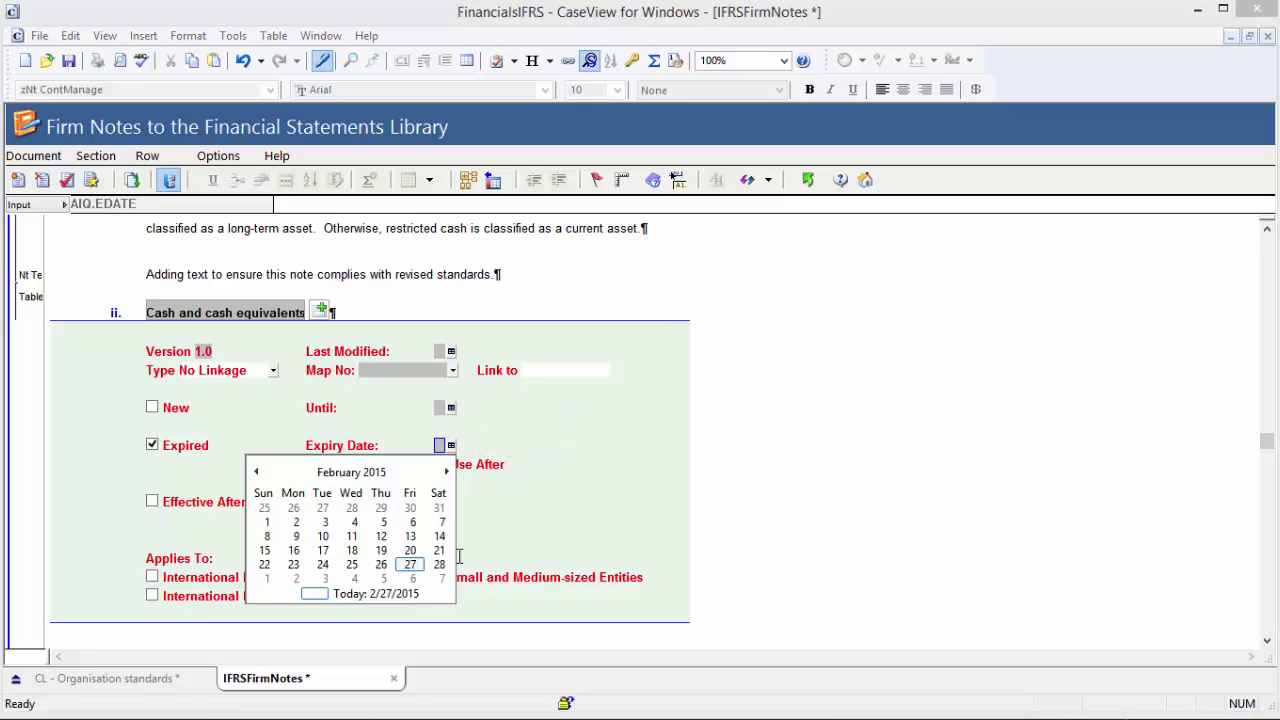
pyautogui.click(412, 566)
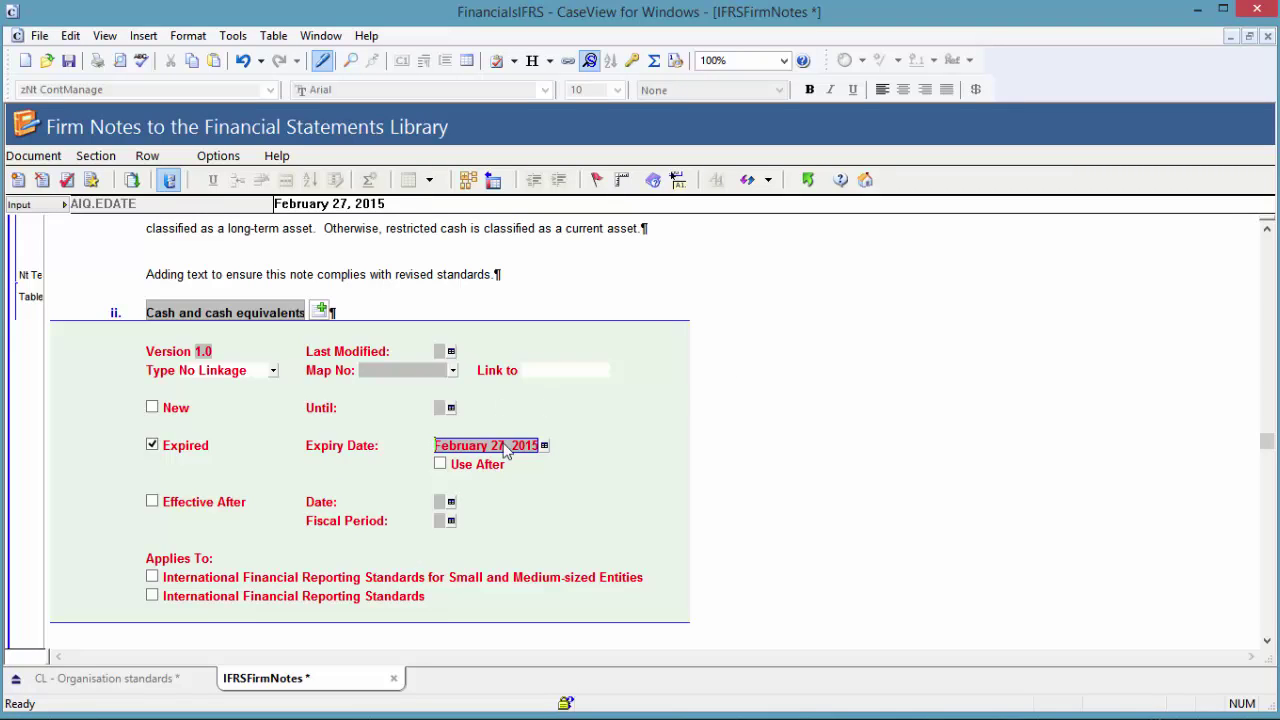
pyautogui.click(441, 465)
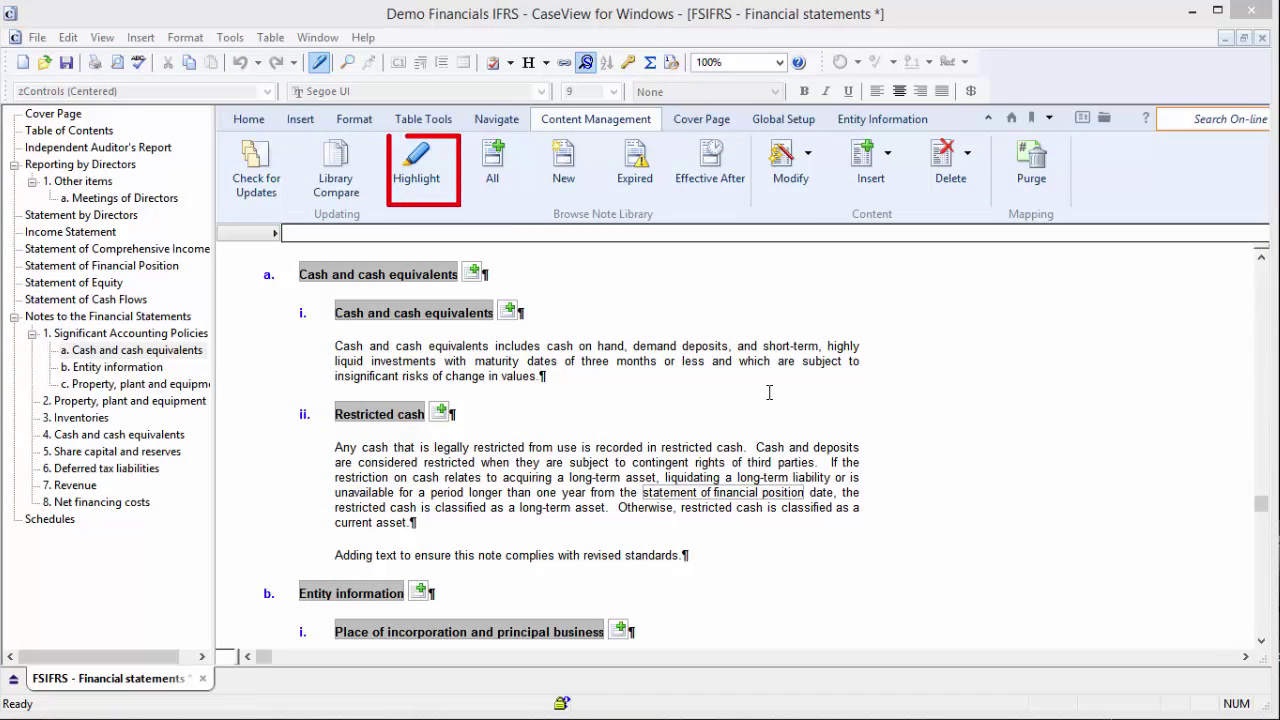
# Highlight the content status of the notes in the financial statements and browse the library's expired notes
pyautogui.click(434, 165)
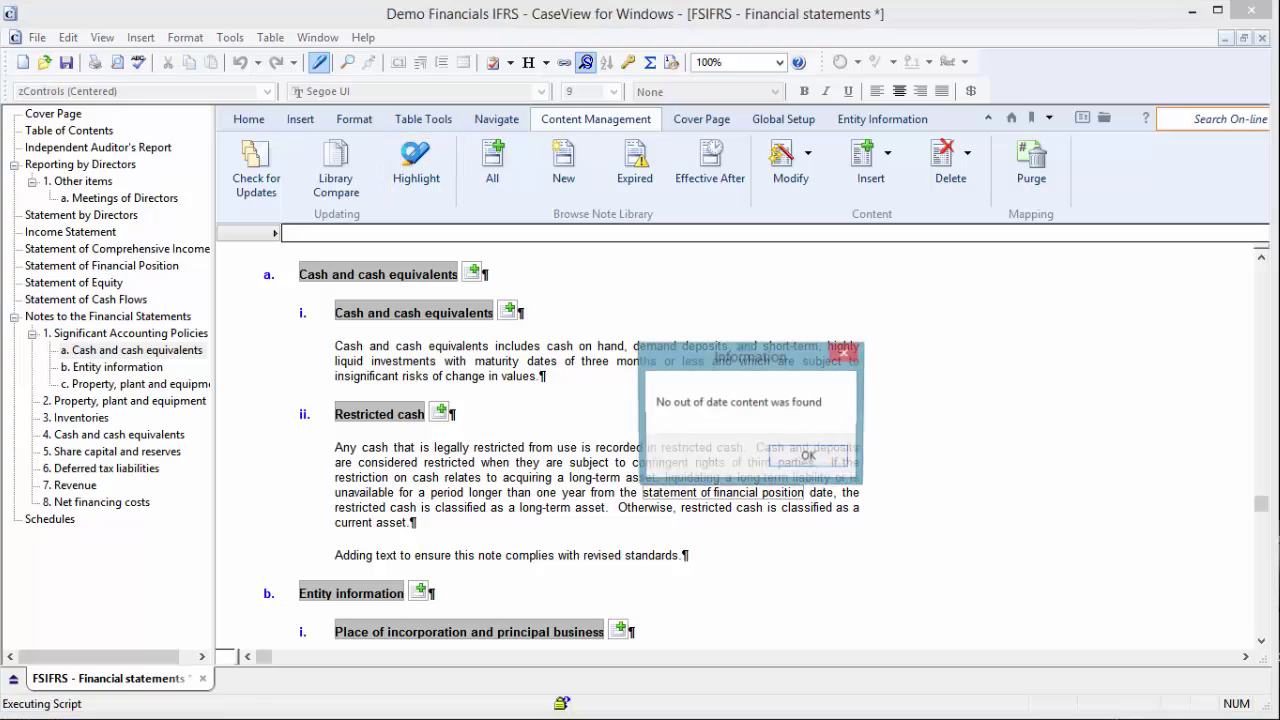
pyautogui.click(800, 457)
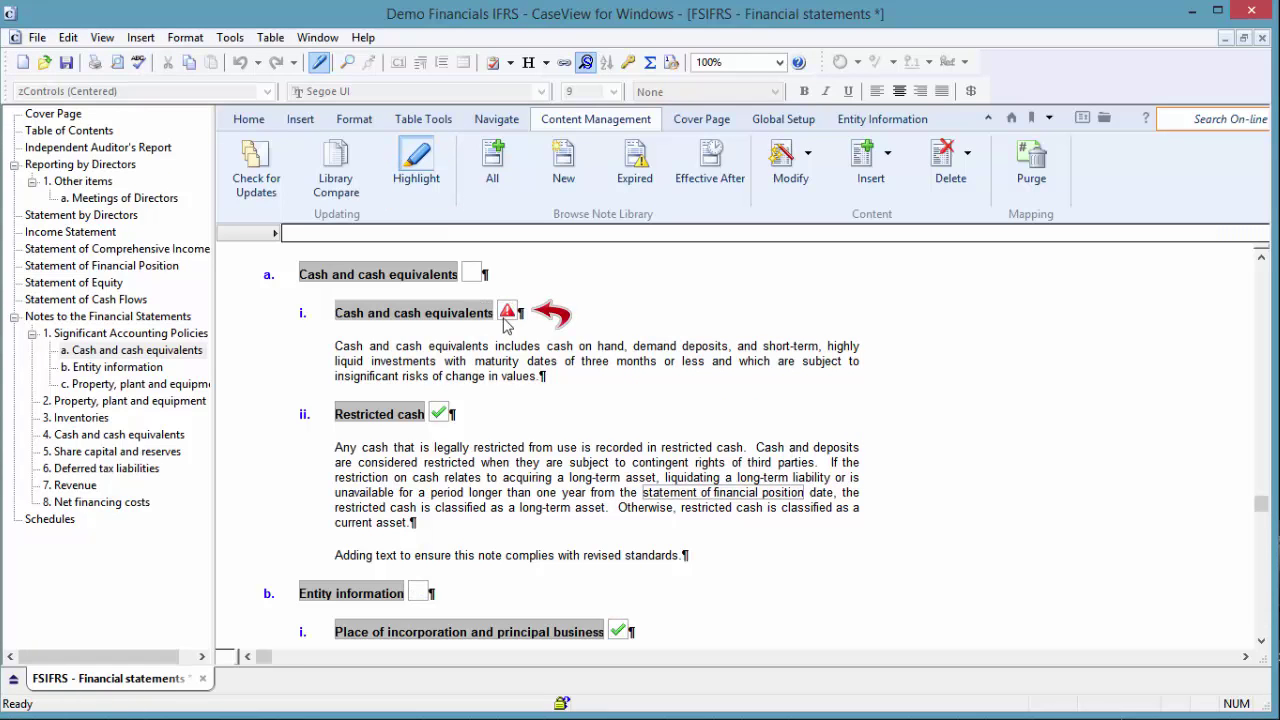
pyautogui.moveTo(508, 321)
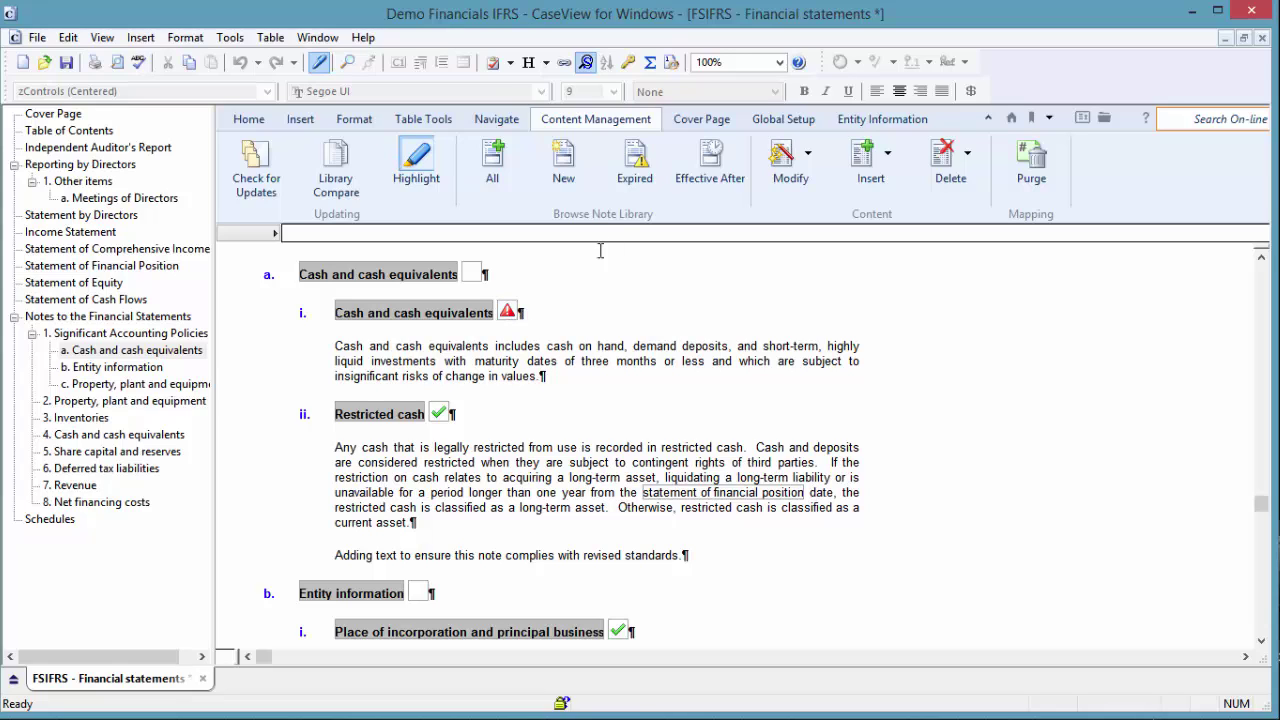
pyautogui.click(642, 163)
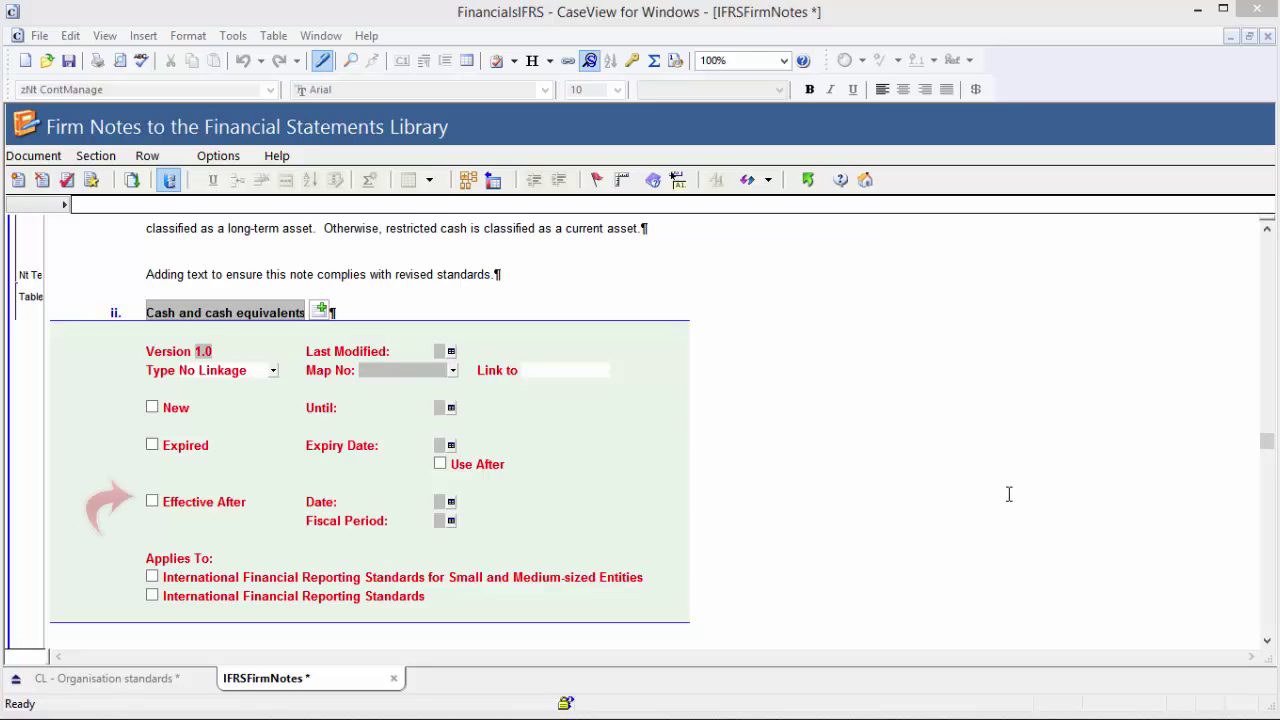
# Mark the Cash and cash equivalents sub-note in the firm notes library as Effective After, with the date February 27, 2015
pyautogui.click(172, 512)
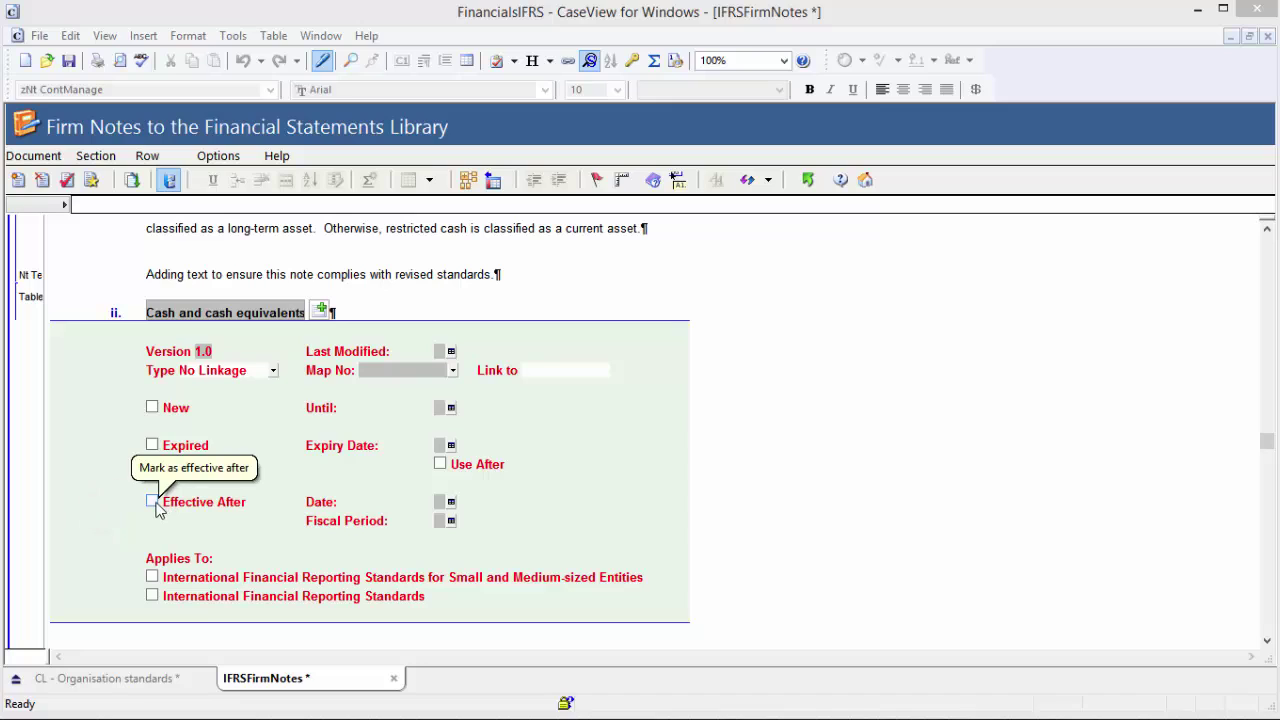
pyautogui.click(155, 508)
pyautogui.click(154, 503)
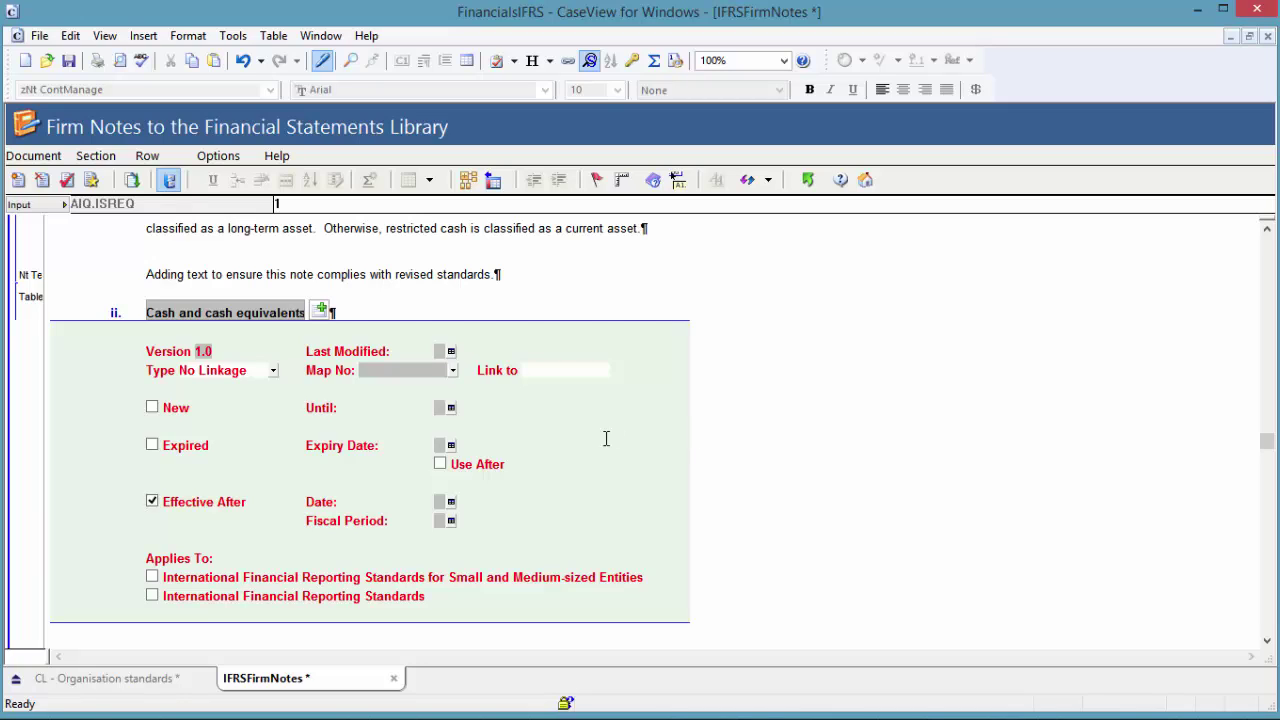
pyautogui.click(451, 503)
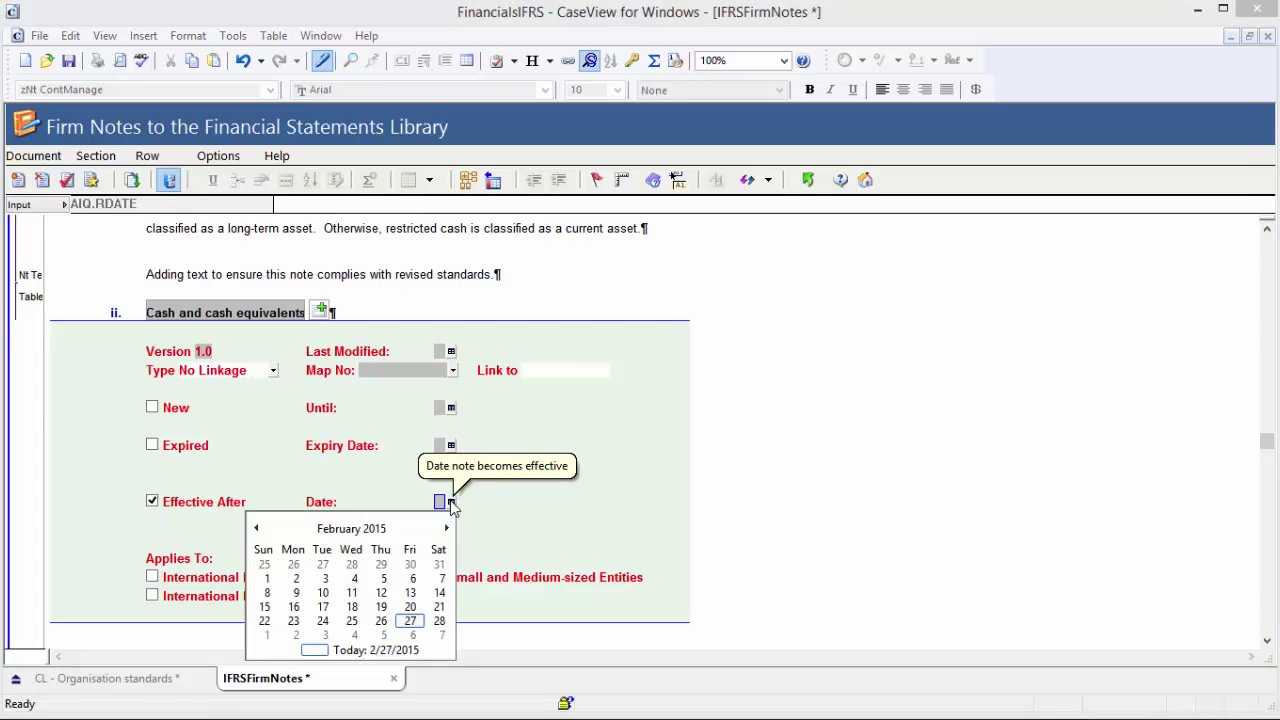
pyautogui.click(410, 621)
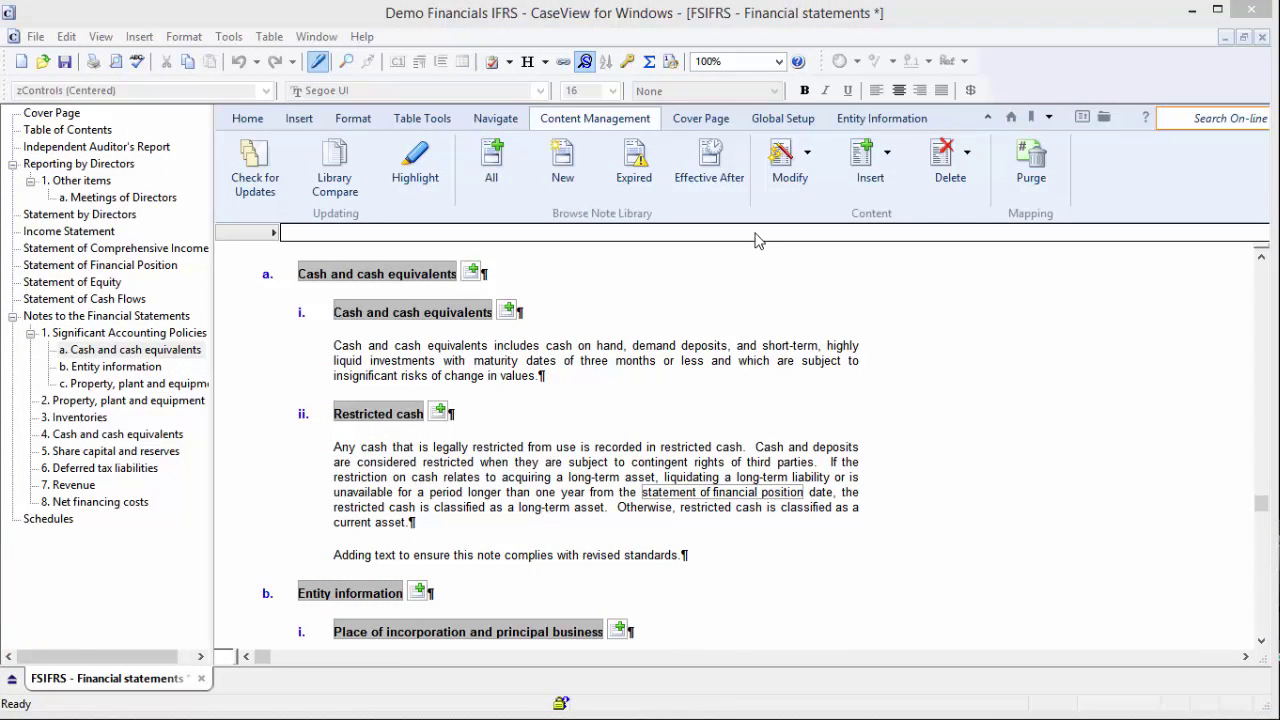
# Browse the library's effective-after notes, check the effective date and preview of Cash and cash equivalents, and leave without inserting anything
pyautogui.click(711, 152)
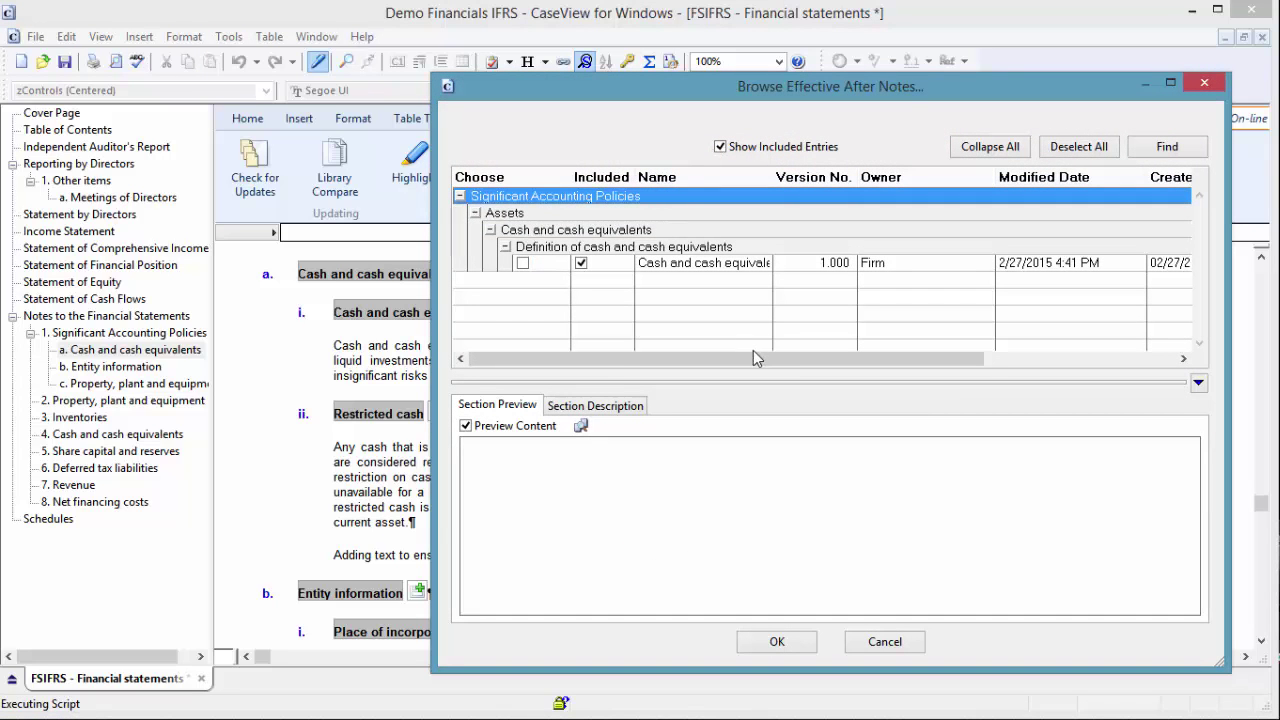
pyautogui.moveTo(931, 358); pyautogui.dragTo(1181, 362)
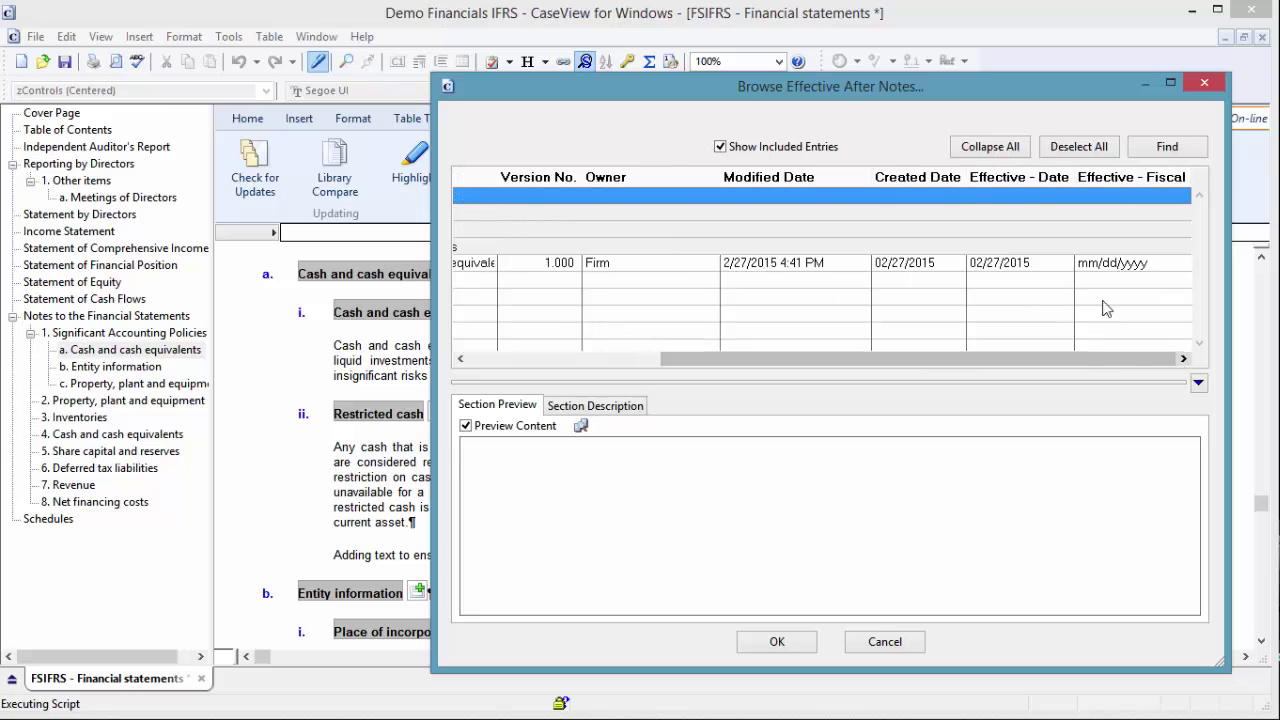
pyautogui.click(1045, 266)
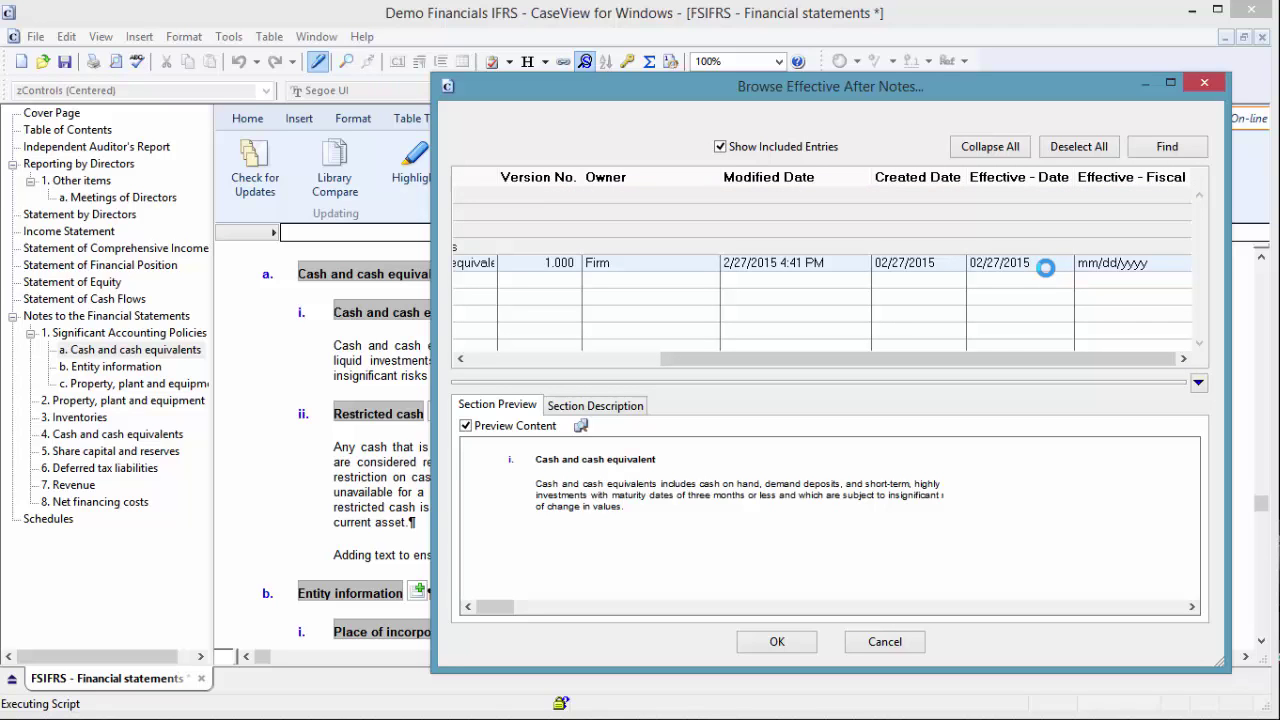
pyautogui.click(903, 650)
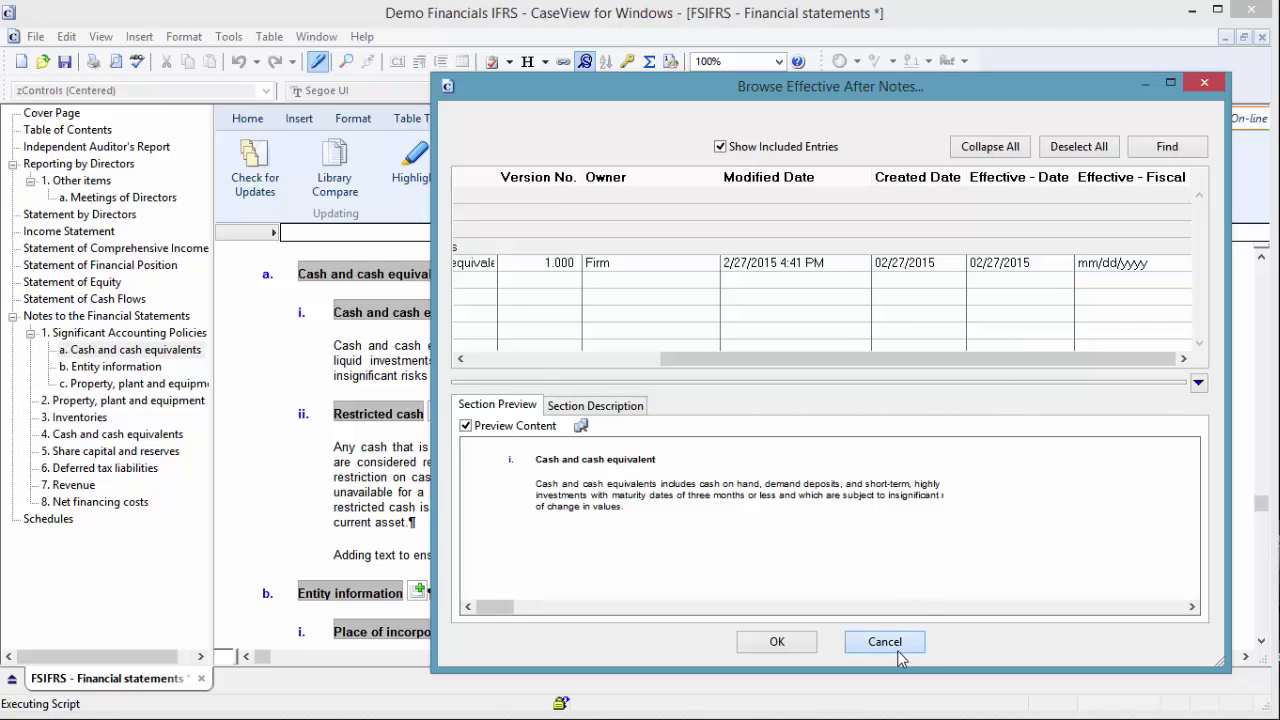